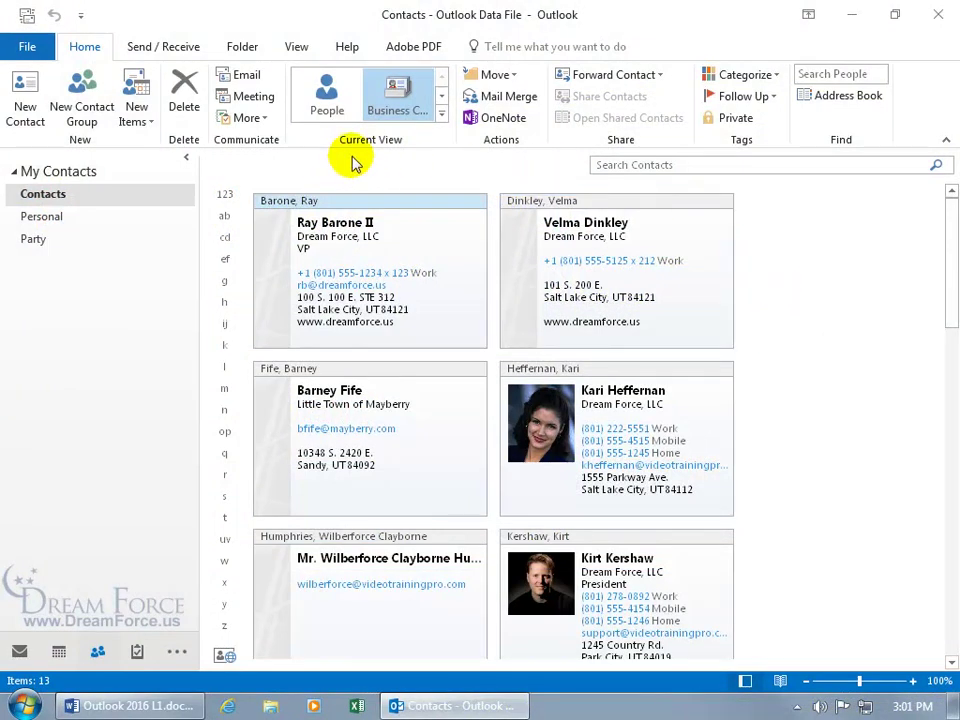
Step: Show the contacts as business cards and reverse their File As order
{"action": "left_click", "coordinate": [441, 113]}
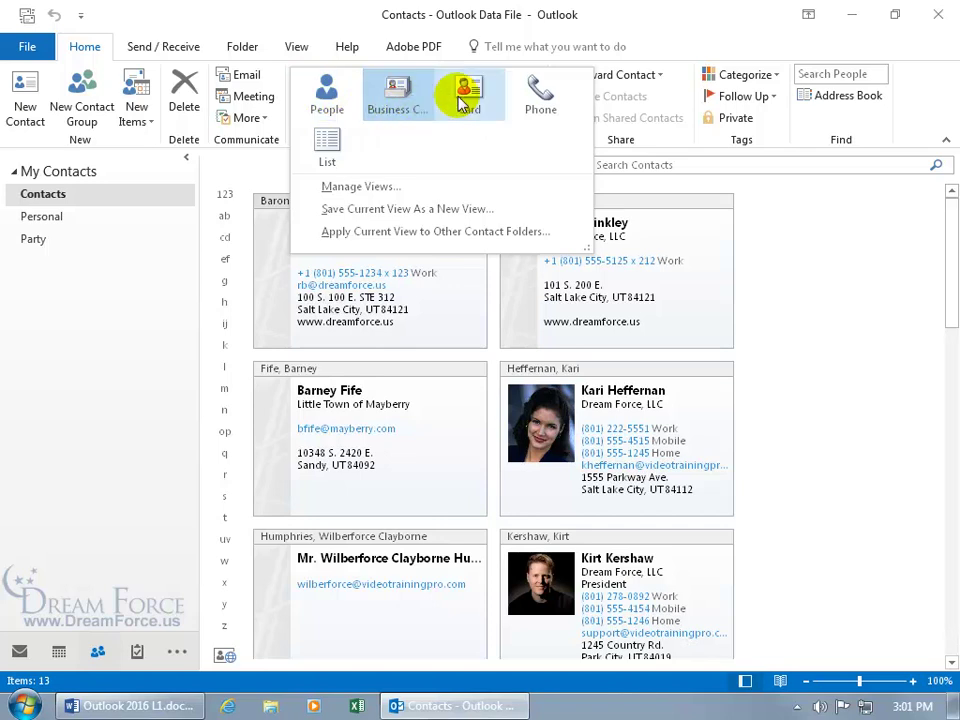
{"action": "left_click", "coordinate": [397, 90]}
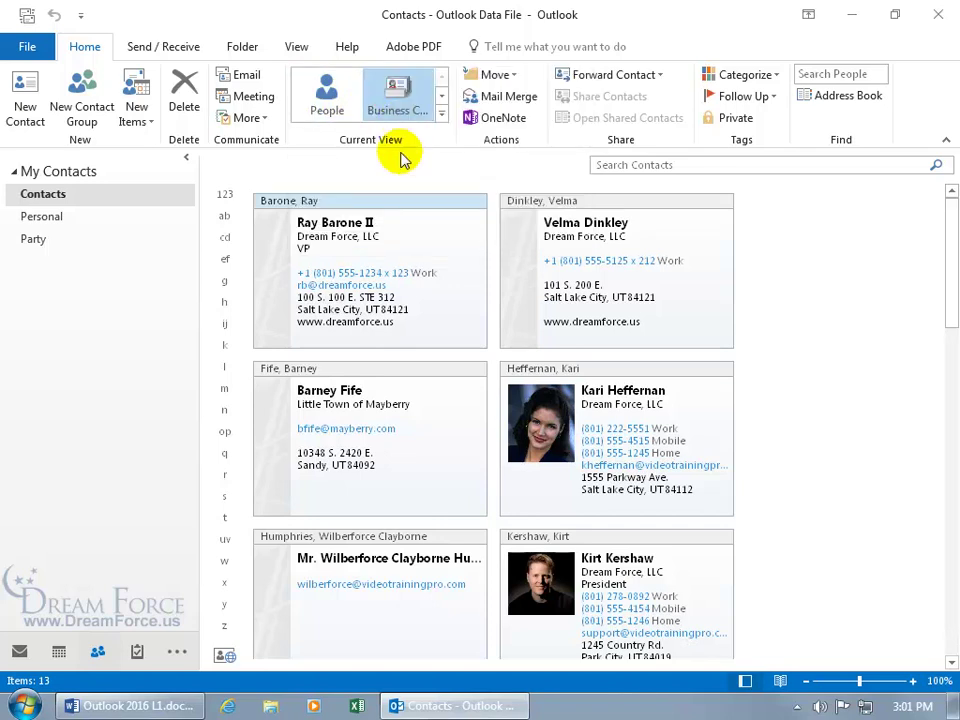
{"action": "right_click", "coordinate": [795, 238]}
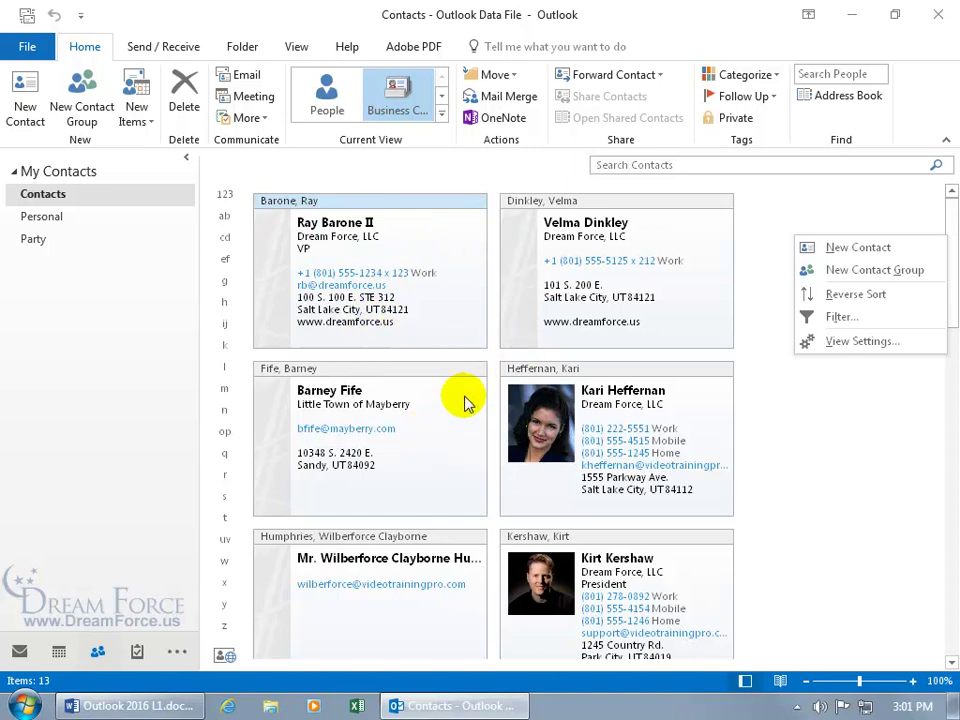
{"action": "left_click", "coordinate": [840, 294]}
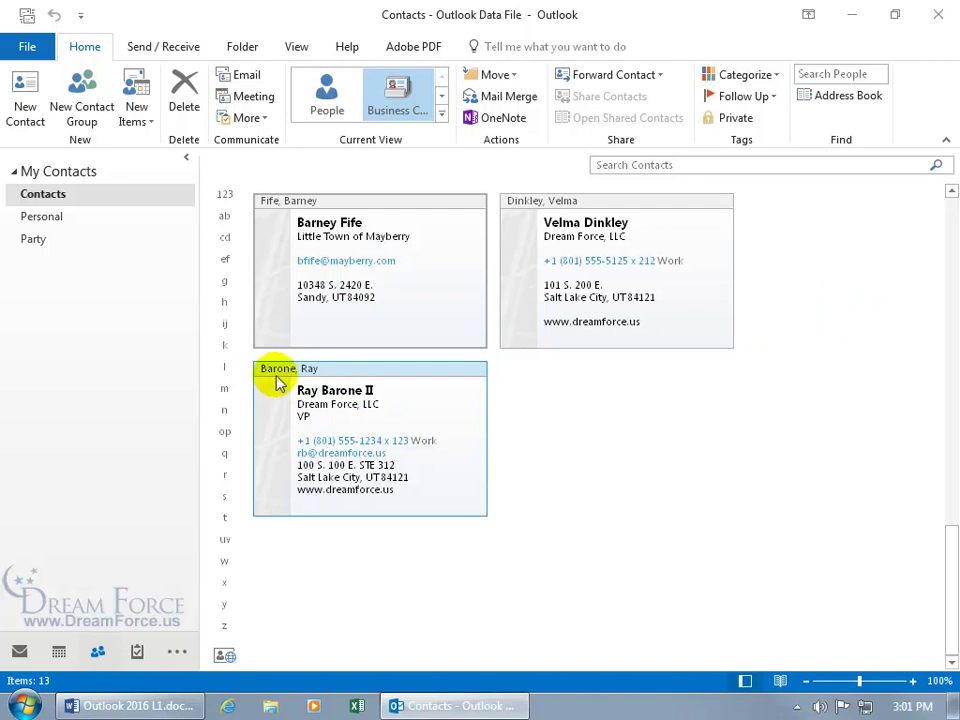
{"action": "left_click_drag", "start_coordinate": [950, 560], "coordinate": [943, 214]}
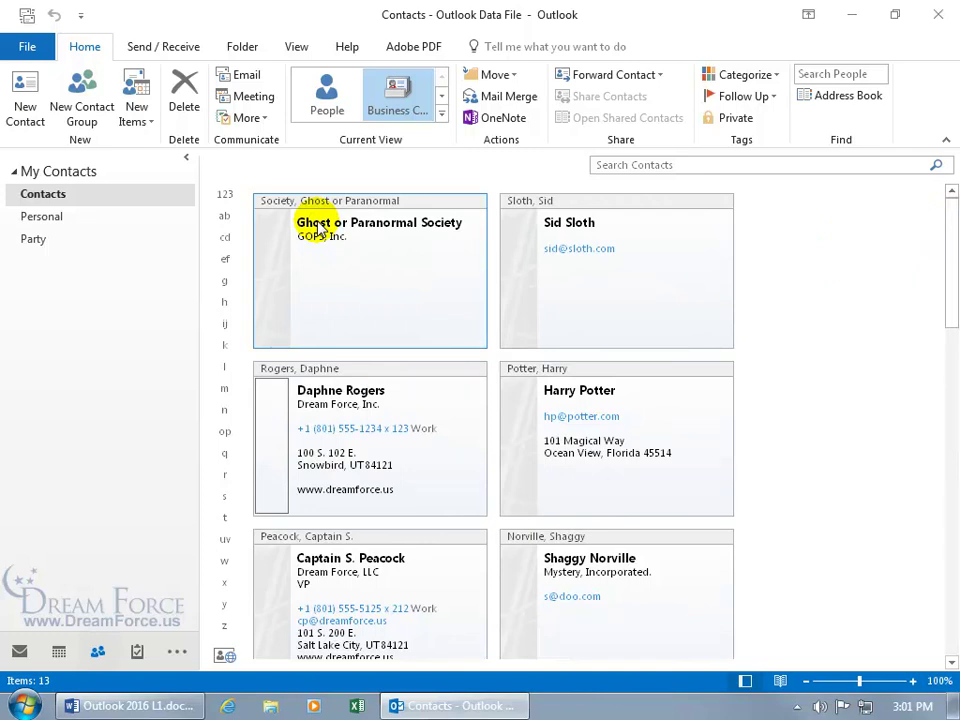
Step: Restore ascending File As order with Reverse Sort and switch the contacts to the People view
{"action": "left_click", "coordinate": [296, 46]}
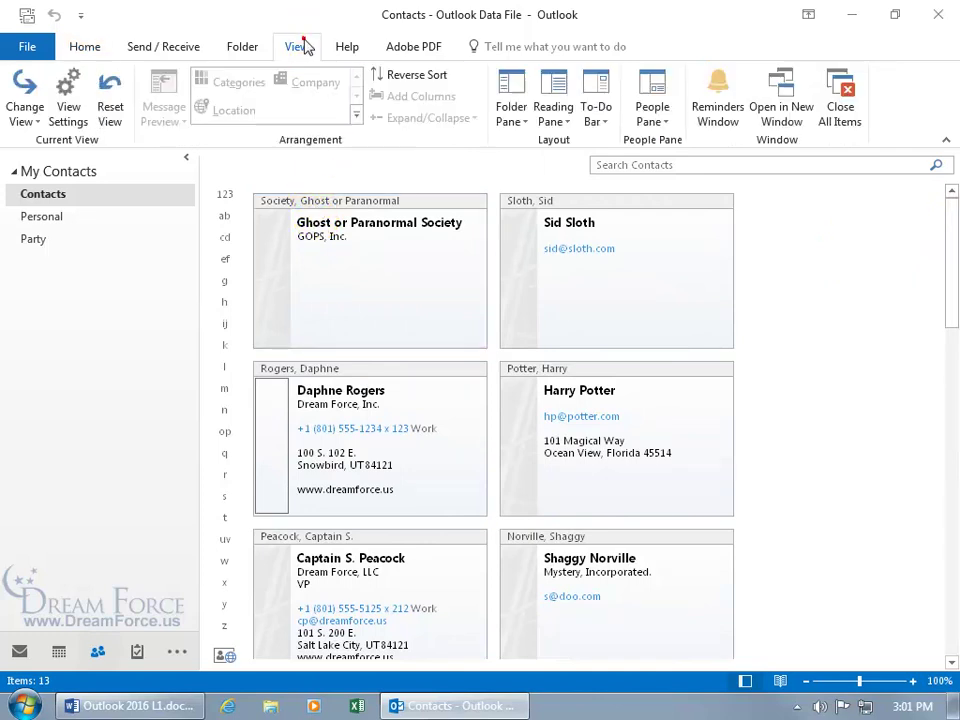
{"action": "left_click", "coordinate": [424, 84]}
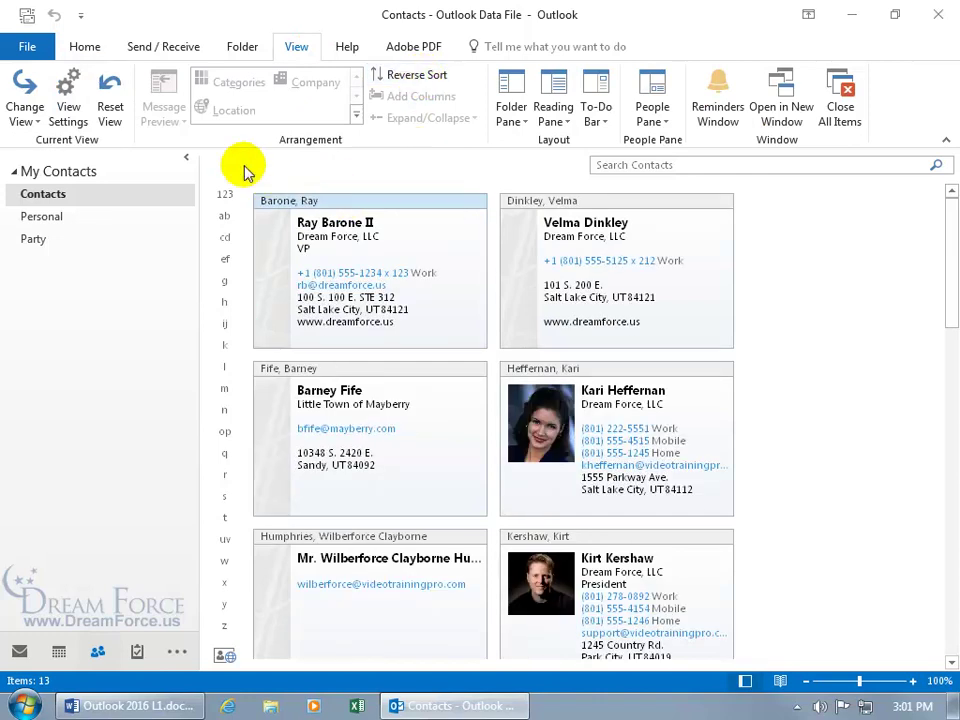
{"action": "left_click", "coordinate": [86, 47]}
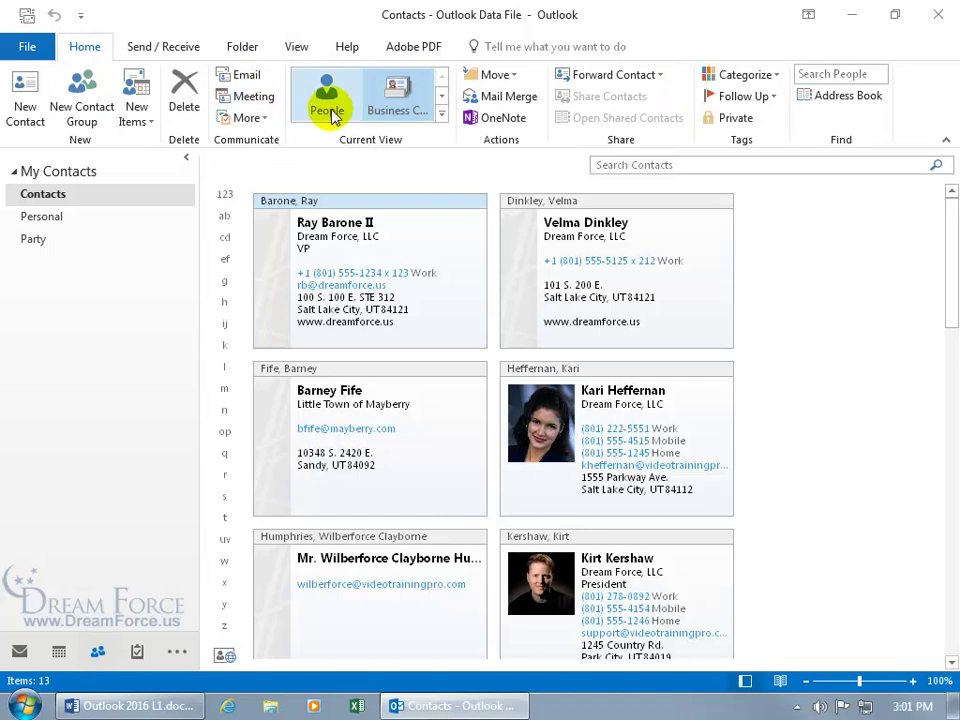
{"action": "left_click", "coordinate": [440, 114]}
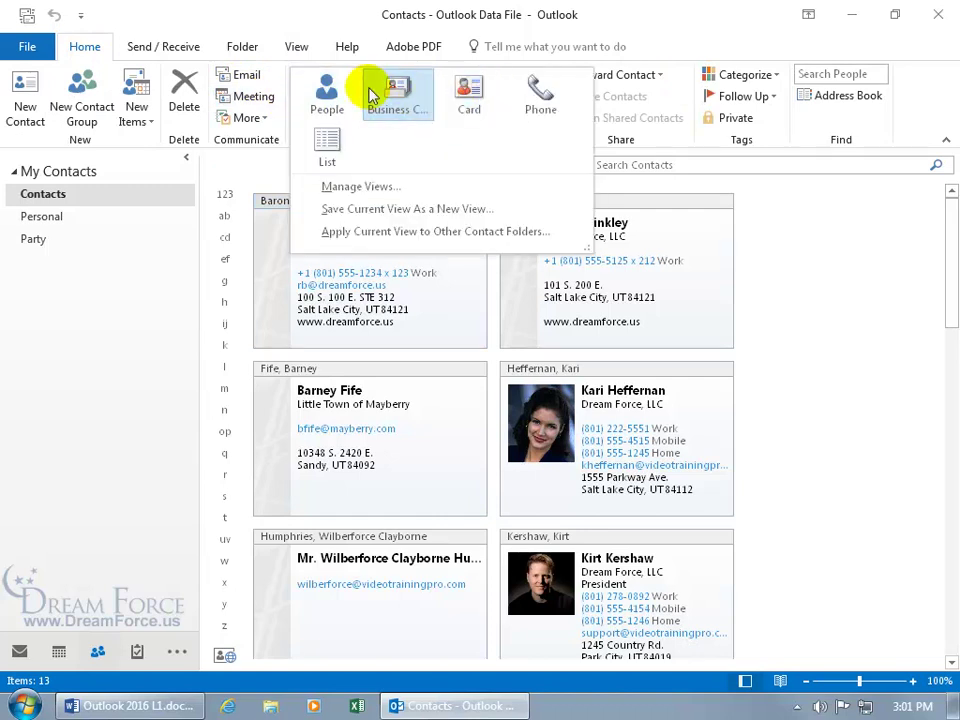
{"action": "left_click", "coordinate": [330, 95]}
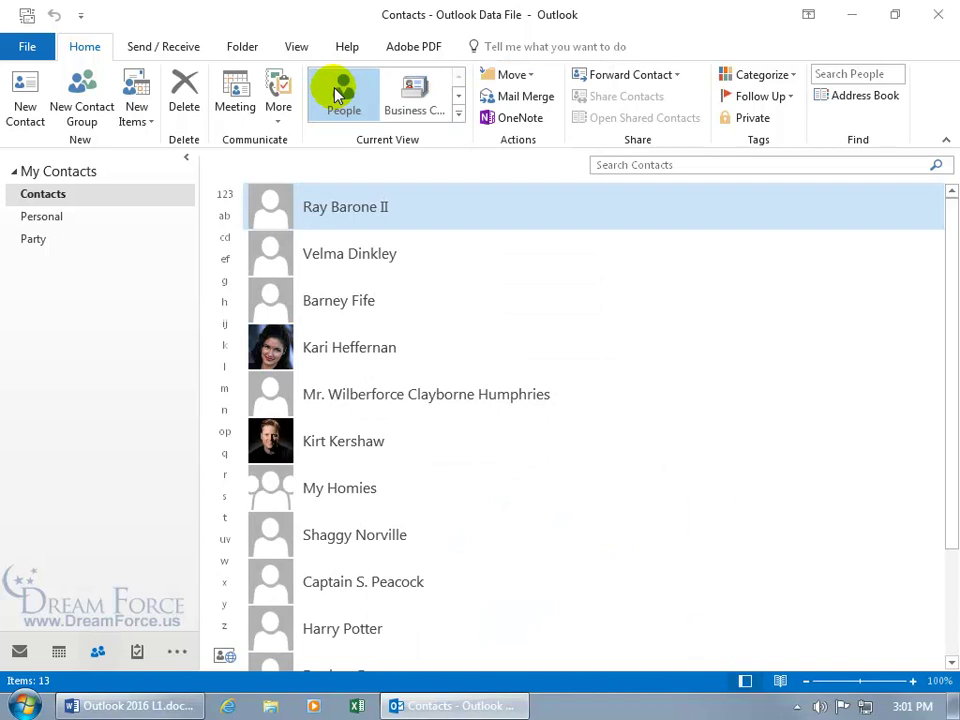
{"action": "right_click", "coordinate": [210, 207]}
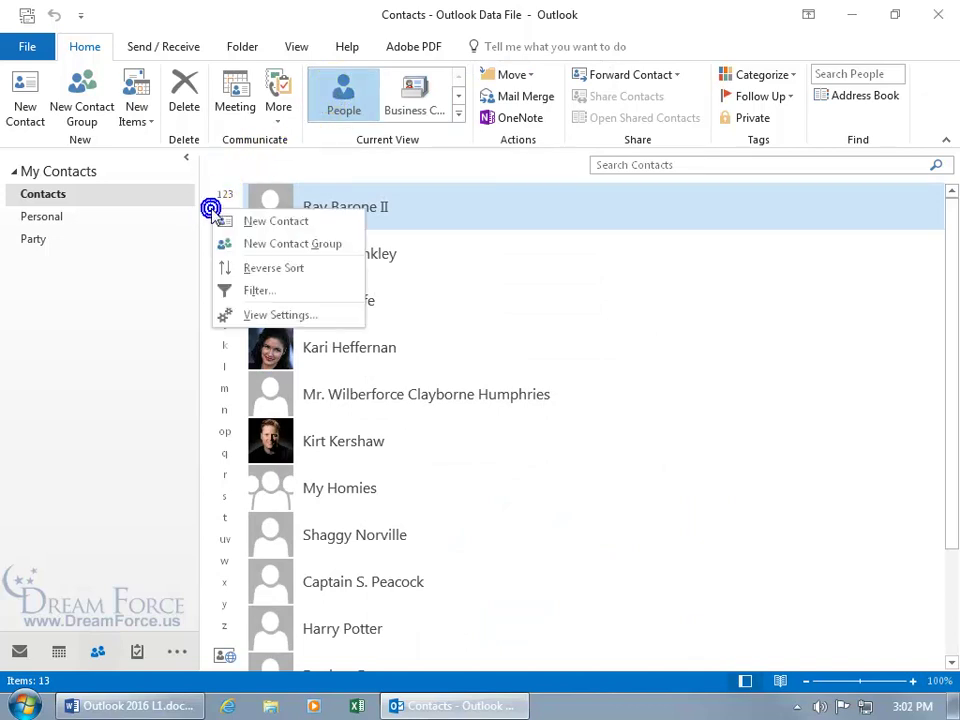
{"action": "left_click", "coordinate": [296, 50]}
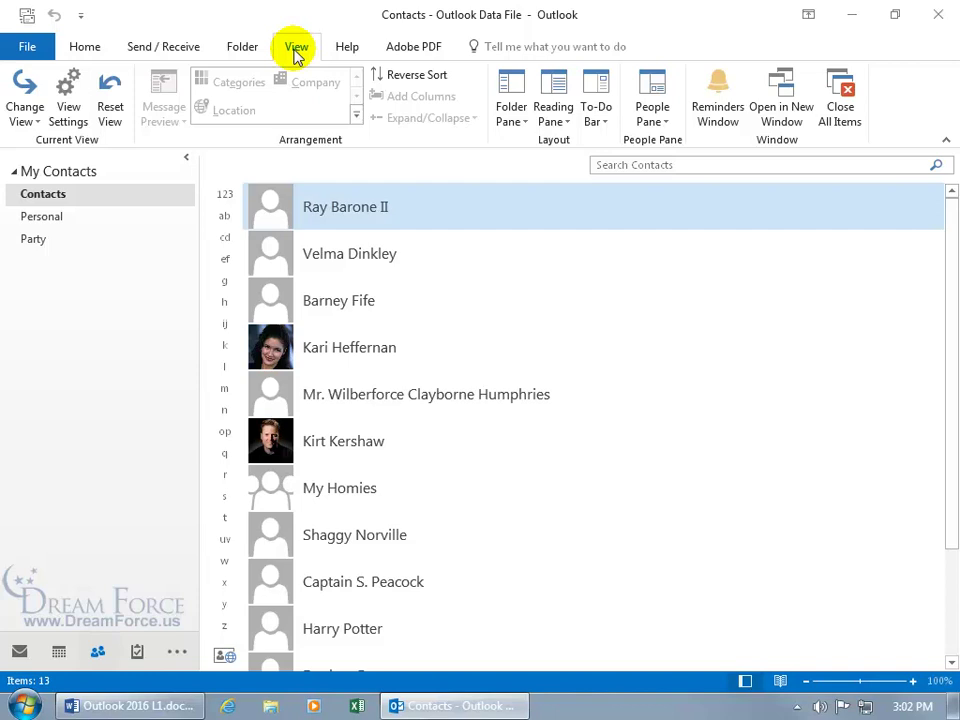
{"action": "left_click", "coordinate": [95, 52]}
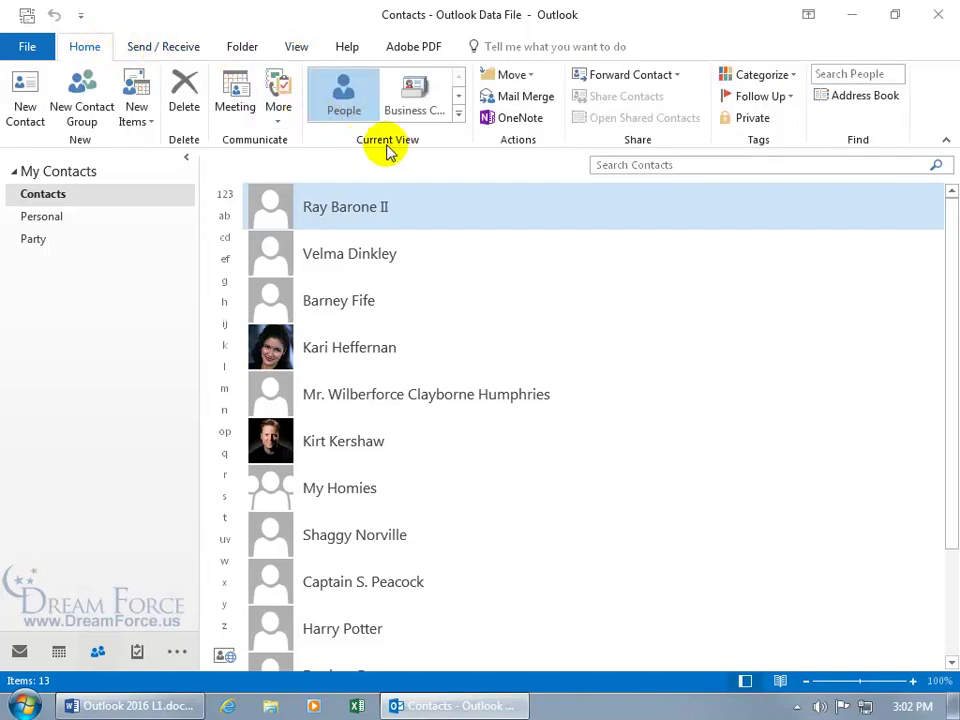
Step: Switch the contacts to Phone, then to the List table, and scroll its columns sideways
{"action": "left_click", "coordinate": [457, 115]}
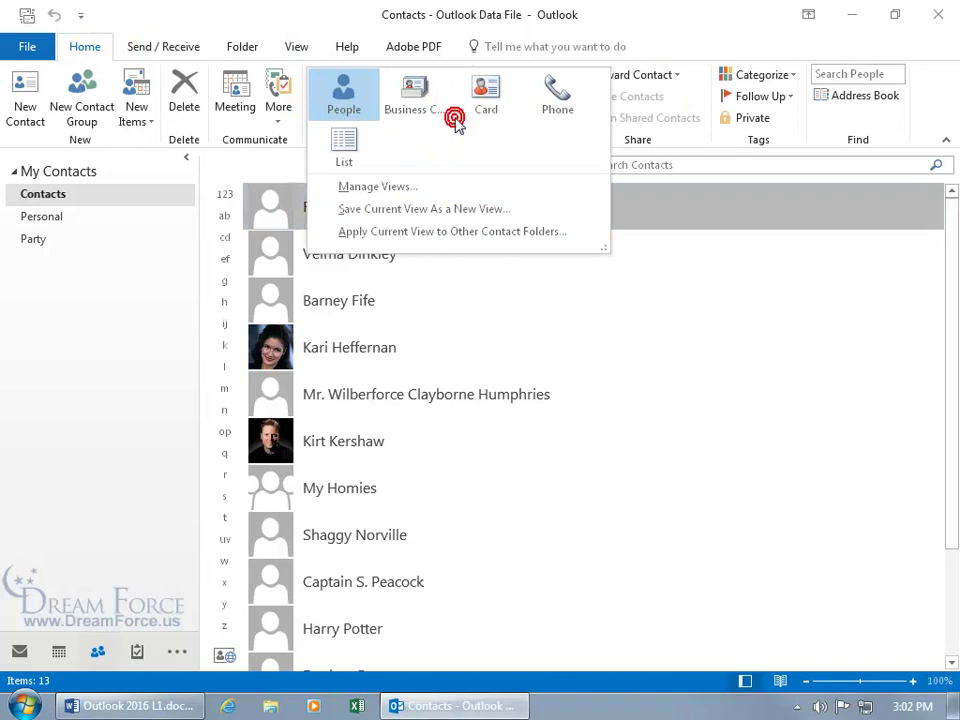
{"action": "left_click", "coordinate": [551, 108]}
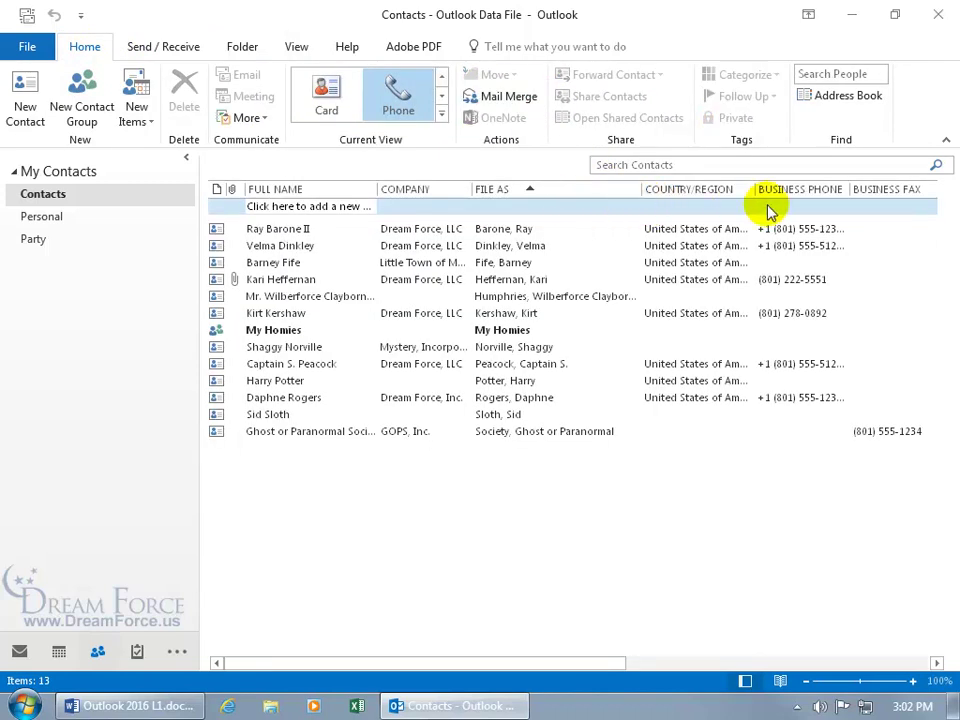
{"action": "left_click", "coordinate": [442, 115]}
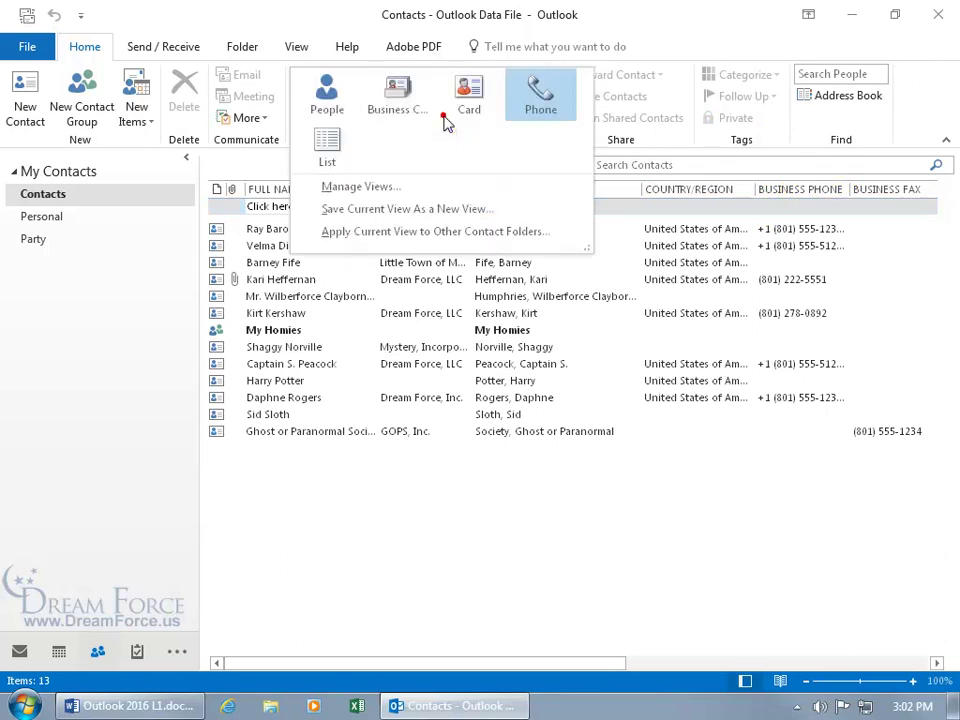
{"action": "left_click", "coordinate": [331, 144]}
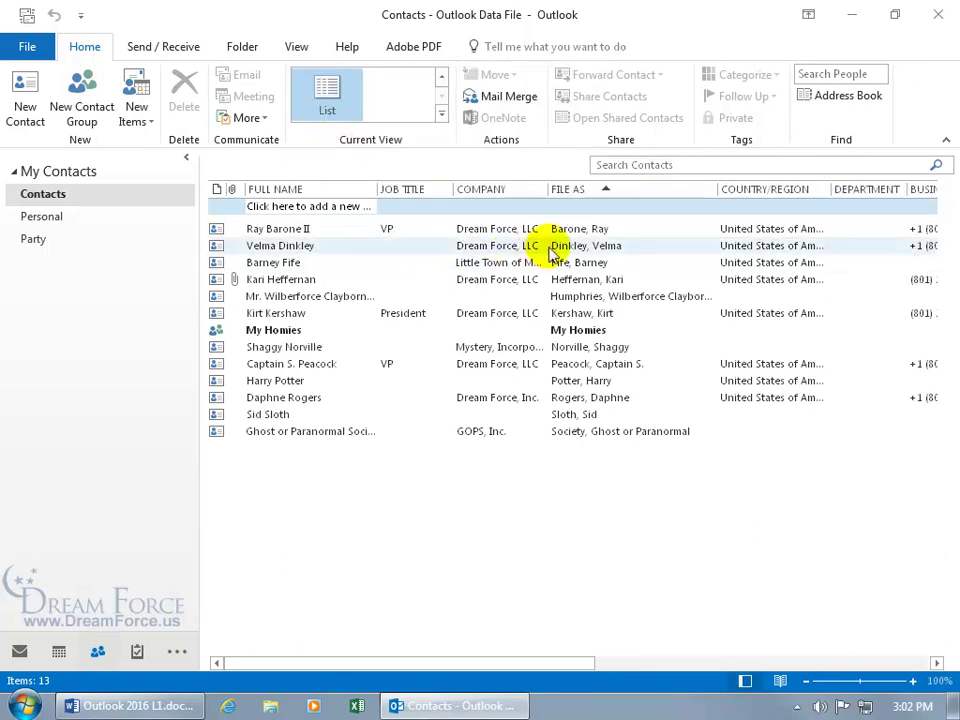
{"action": "left_click", "coordinate": [728, 666]}
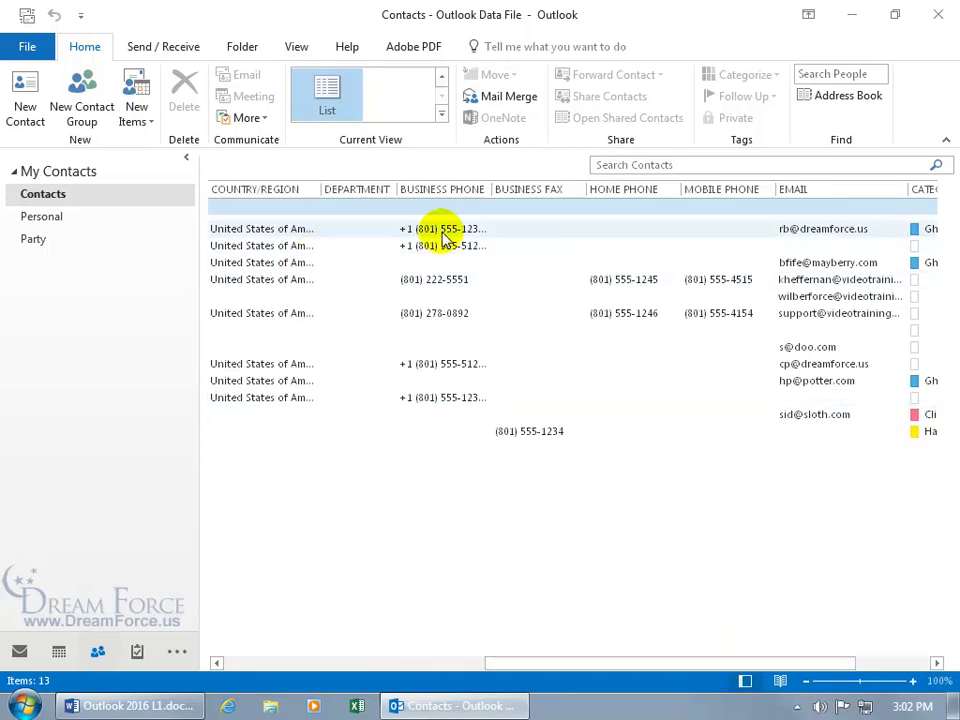
{"action": "left_click_drag", "start_coordinate": [588, 663], "coordinate": [253, 680]}
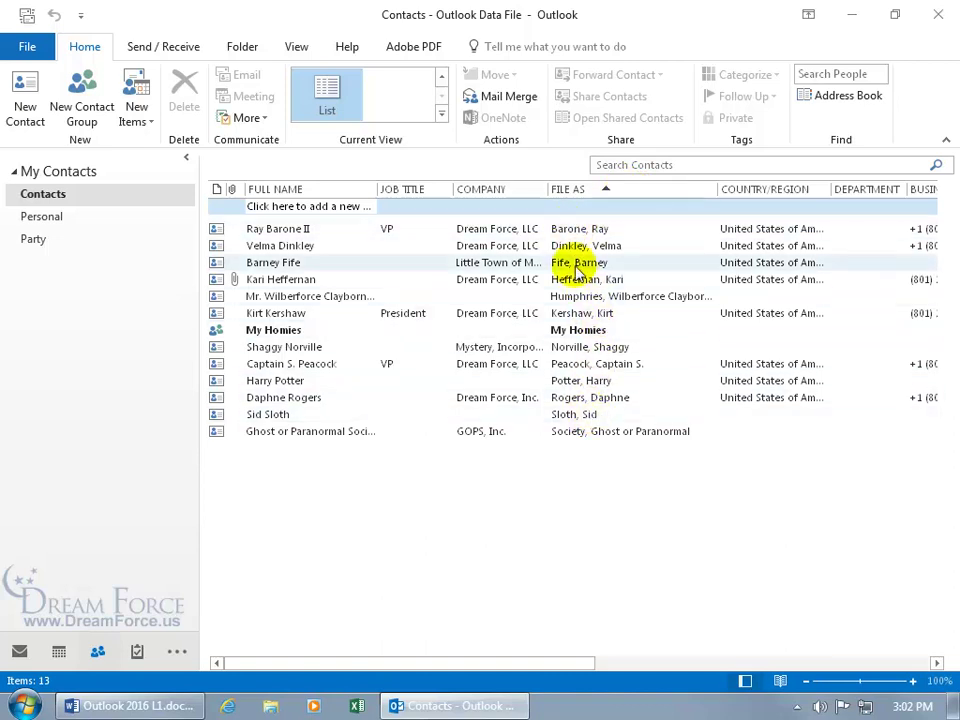
Step: Sort the table by File As, then by Company, and return to Business Card view
{"action": "left_click", "coordinate": [621, 193]}
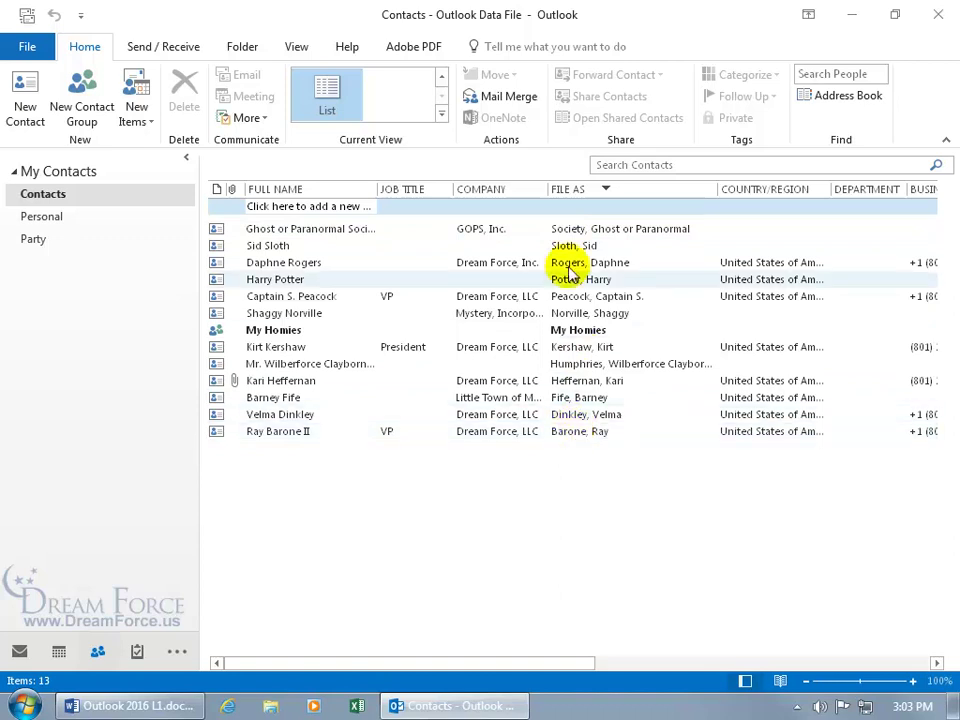
{"action": "left_click", "coordinate": [503, 190]}
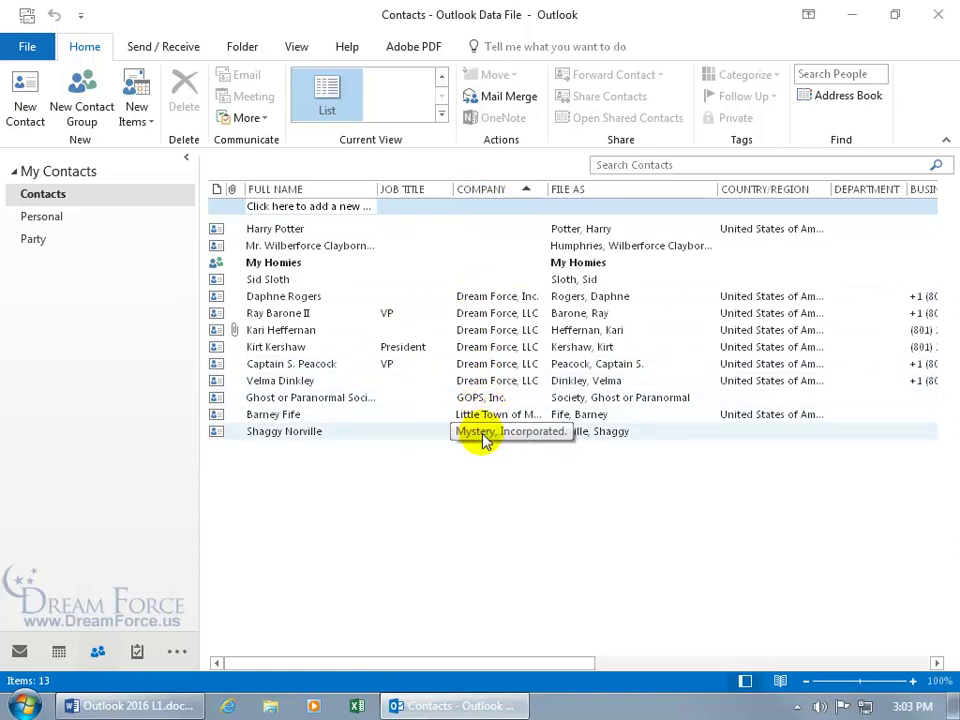
{"action": "left_click", "coordinate": [441, 113]}
{"action": "left_click", "coordinate": [400, 103]}
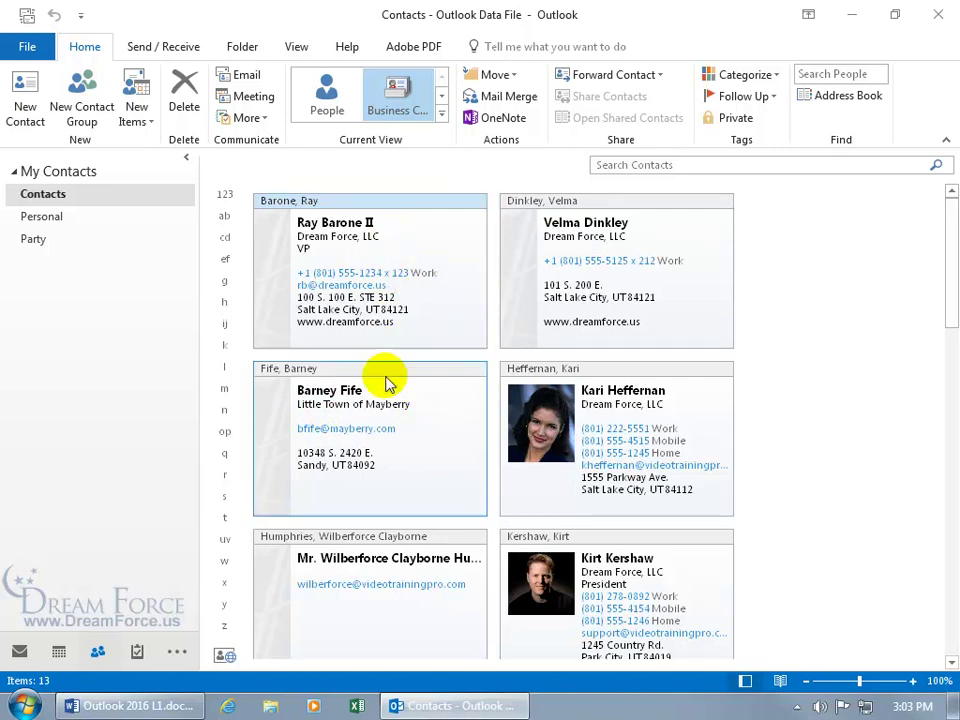
Step: Select a contact card and expand the View tab's Arrangement gallery choices
{"action": "left_click", "coordinate": [390, 420]}
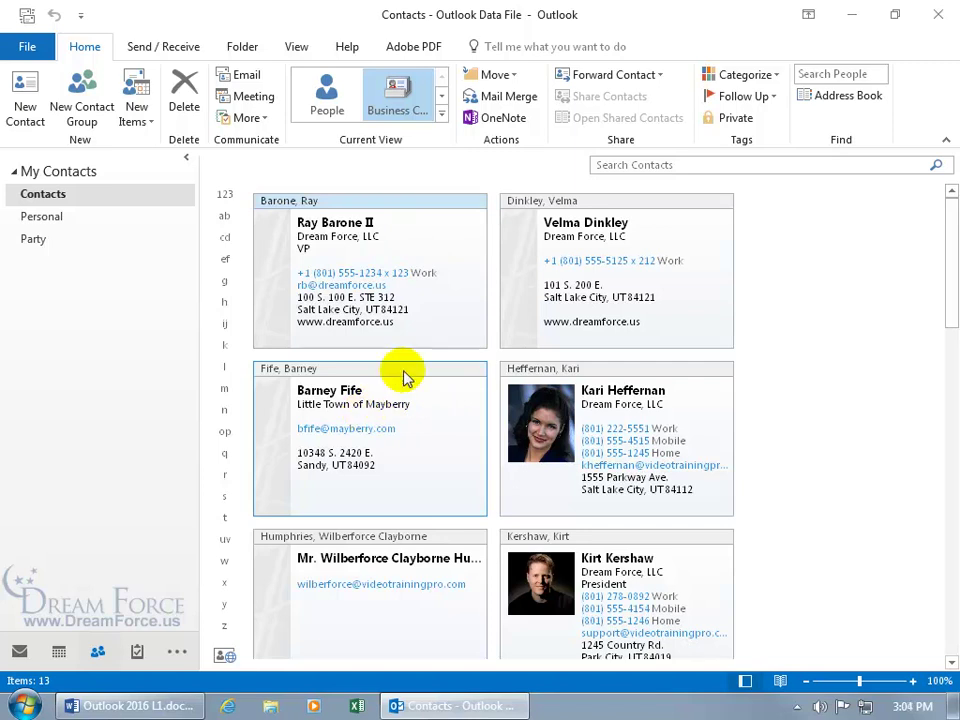
{"action": "left_click", "coordinate": [298, 47]}
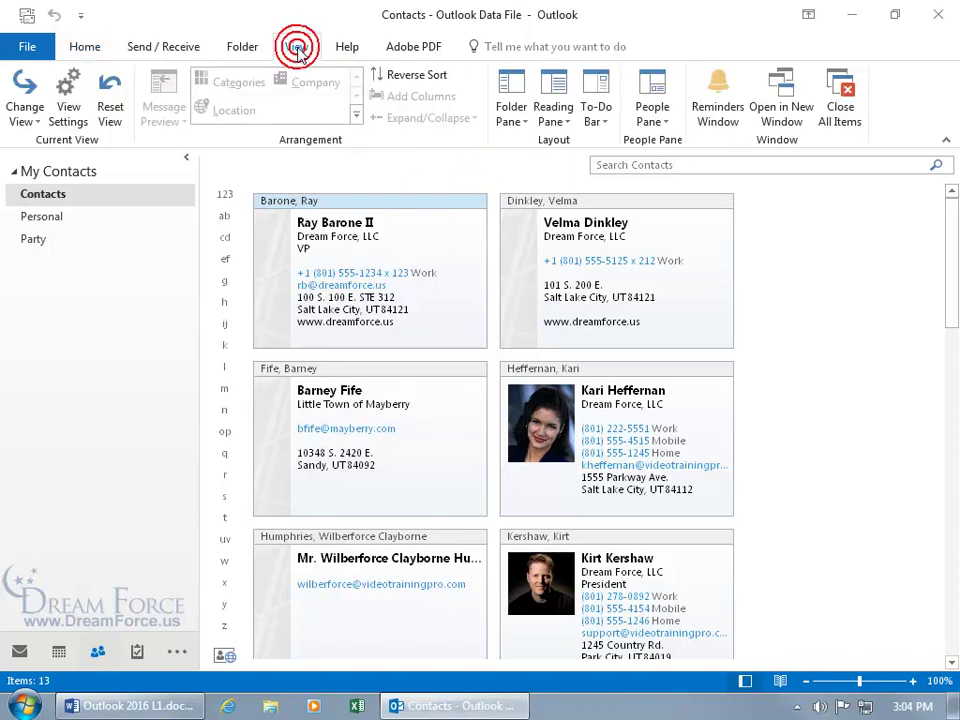
{"action": "left_click", "coordinate": [357, 116]}
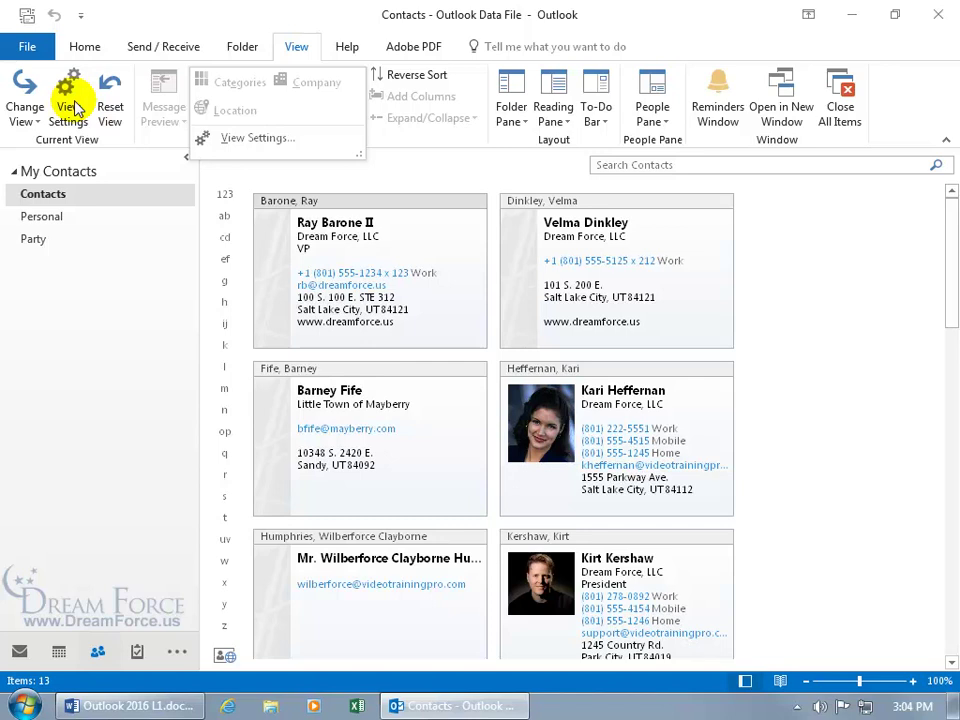
Step: Set the business card view's sort to Company, ascending, in the View Settings Sort dialog
{"action": "left_click", "coordinate": [240, 137]}
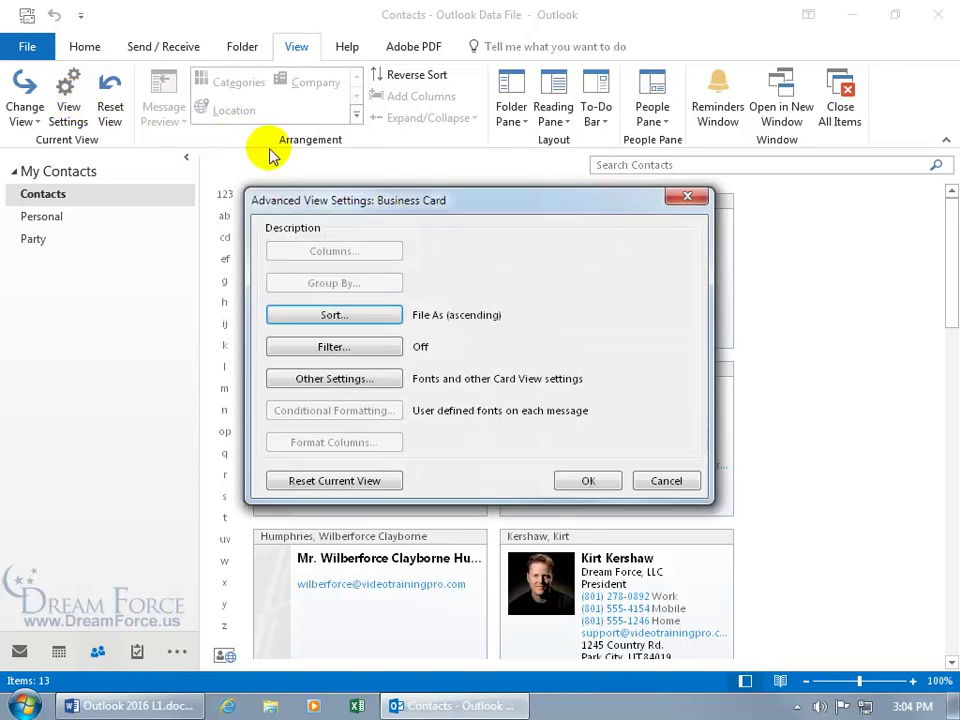
{"action": "left_click", "coordinate": [363, 316]}
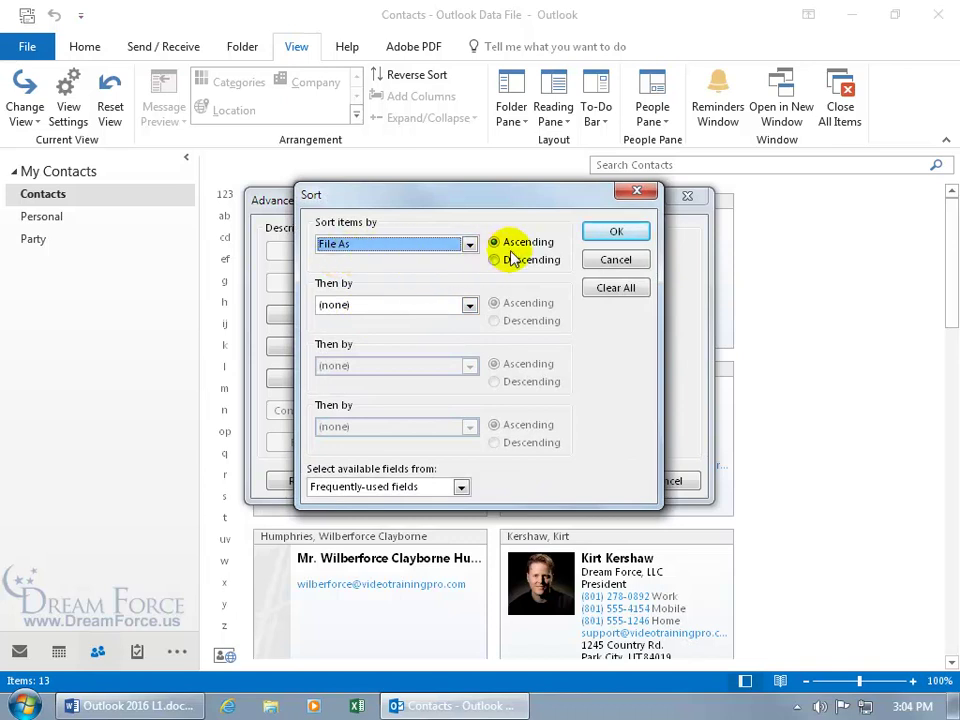
{"action": "left_click", "coordinate": [469, 244]}
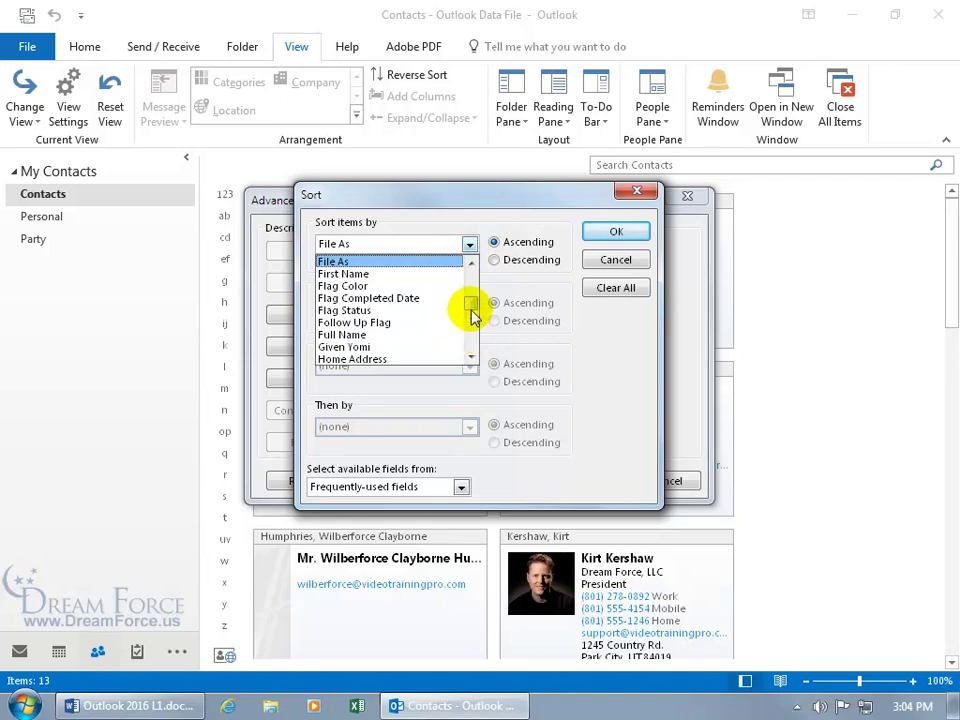
{"action": "left_click_drag", "start_coordinate": [473, 302], "coordinate": [472, 298]}
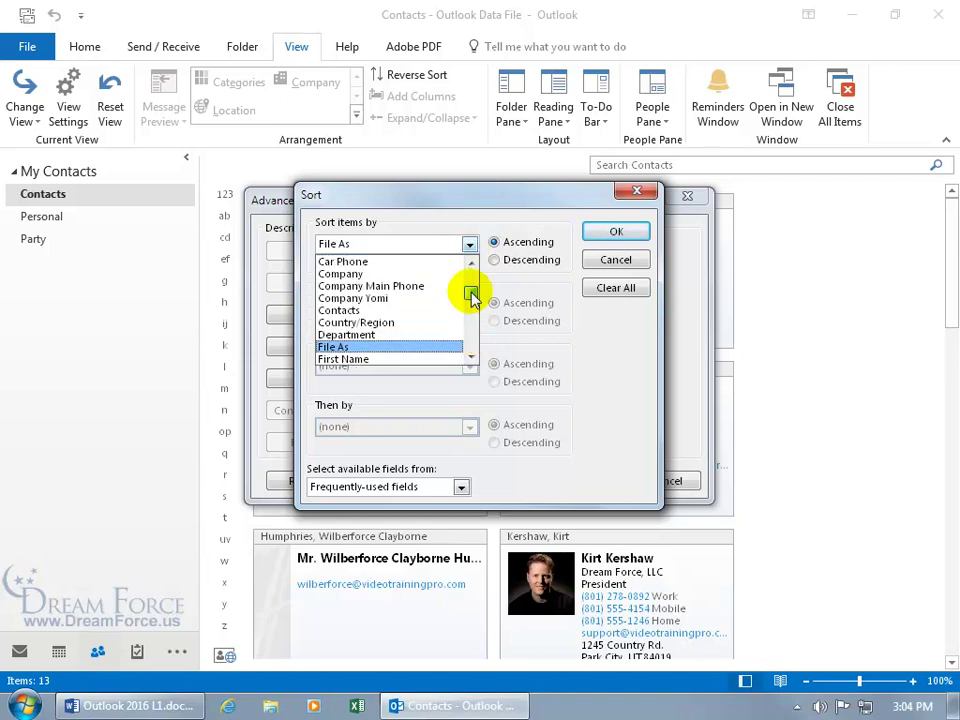
{"action": "left_click", "coordinate": [416, 273]}
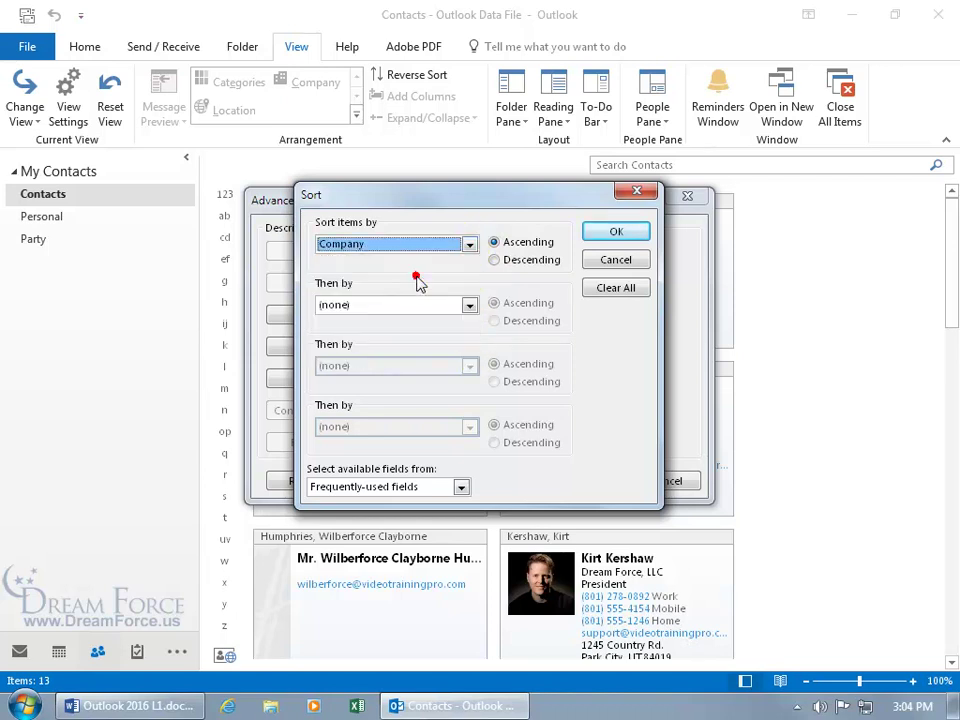
{"action": "left_click", "coordinate": [613, 234]}
Step: Apply the Company sort and scroll the cards from Dream Force through Mystery, Incorporated
{"action": "left_click", "coordinate": [600, 481]}
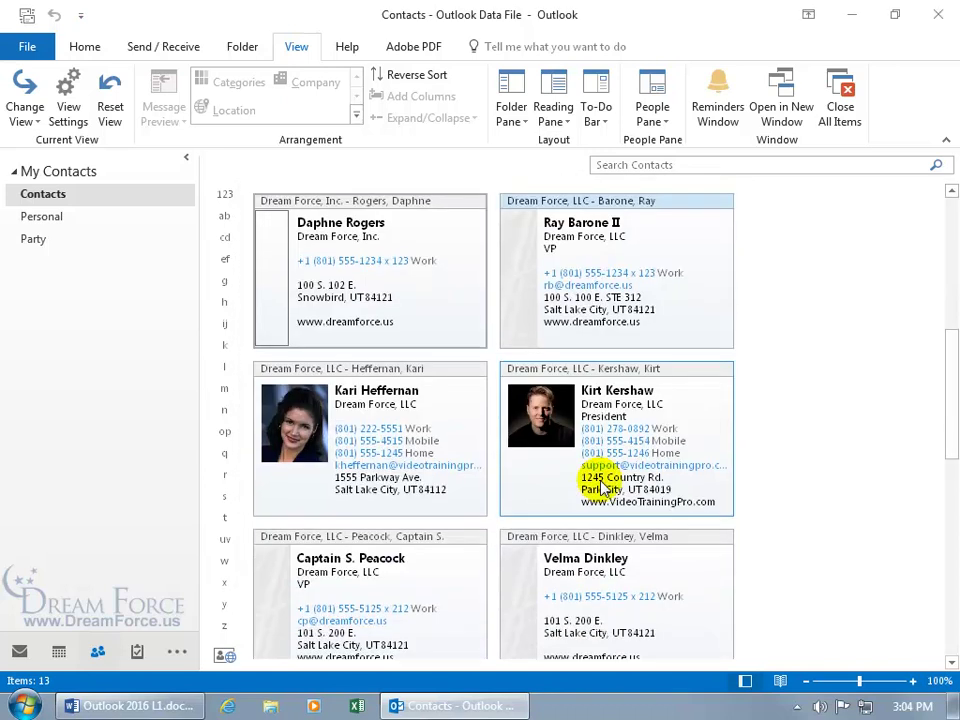
{"action": "left_click_drag", "start_coordinate": [951, 390], "coordinate": [936, 171]}
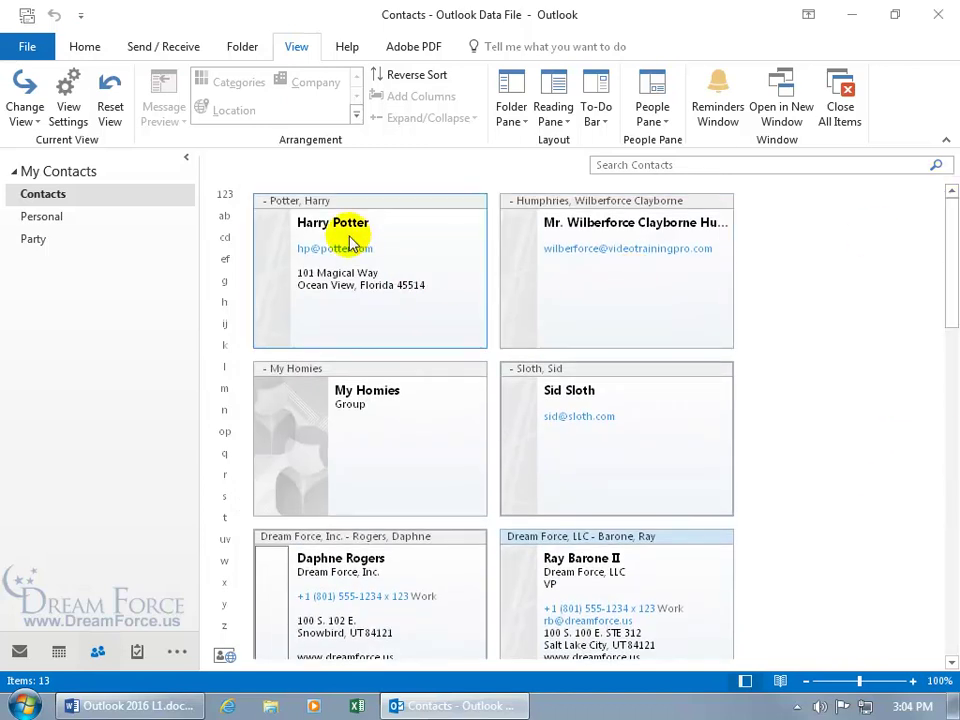
{"action": "left_click", "coordinate": [622, 243]}
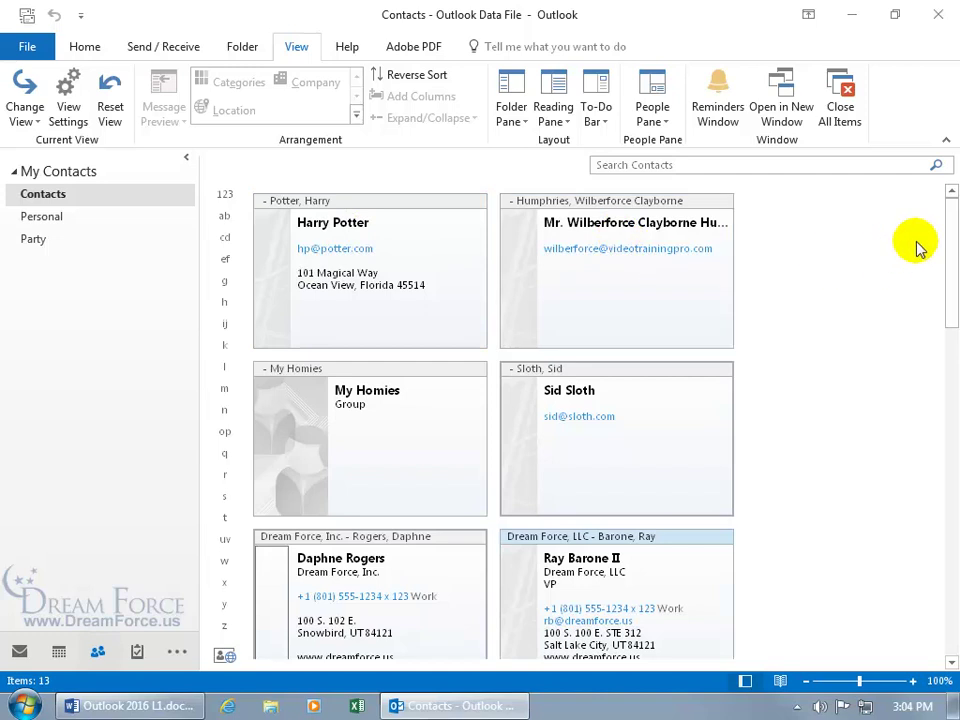
{"action": "left_click_drag", "start_coordinate": [951, 262], "coordinate": [945, 336]}
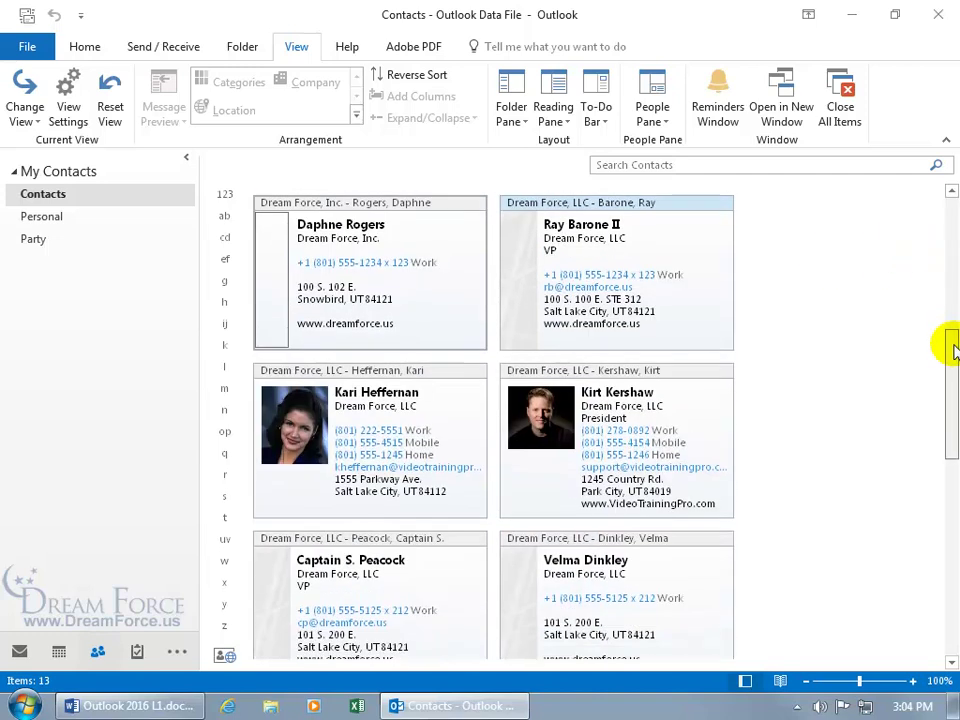
{"action": "left_click", "coordinate": [435, 257]}
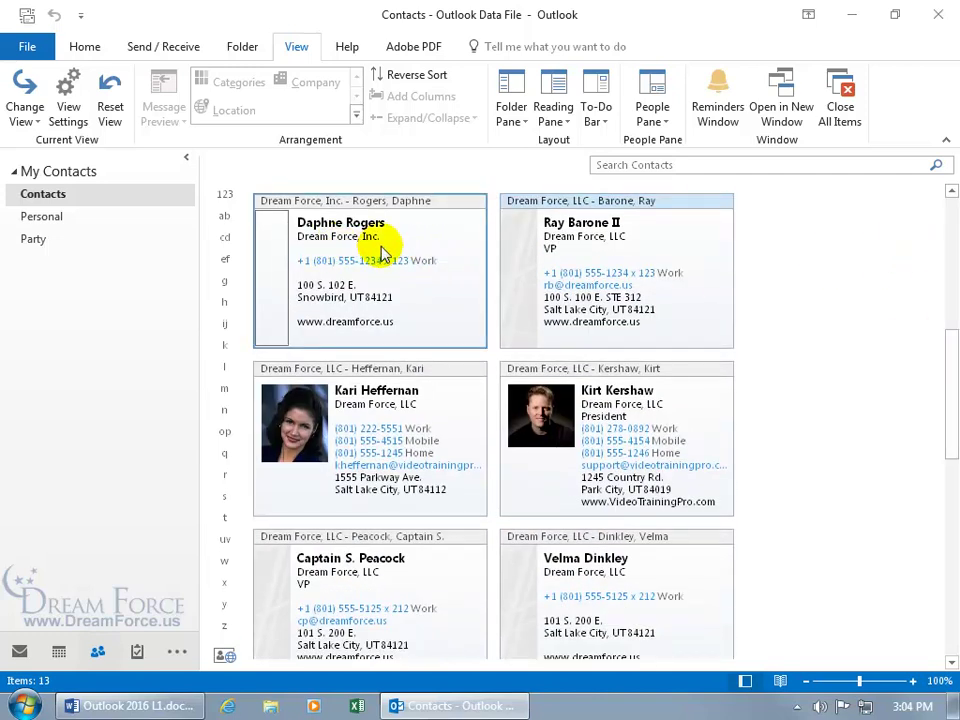
{"action": "left_click_drag", "start_coordinate": [947, 336], "coordinate": [955, 400]}
{"action": "scroll", "coordinate": [945, 440], "scroll_direction": "down", "scroll_amount": 3}
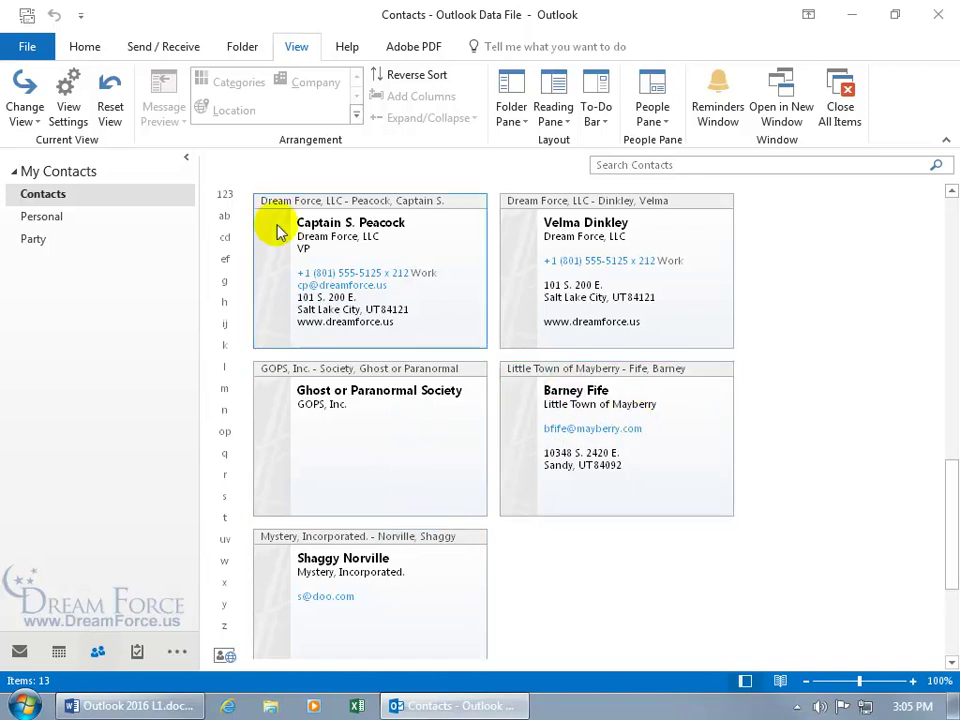
{"action": "left_click", "coordinate": [86, 50]}
{"action": "left_click", "coordinate": [87, 52]}
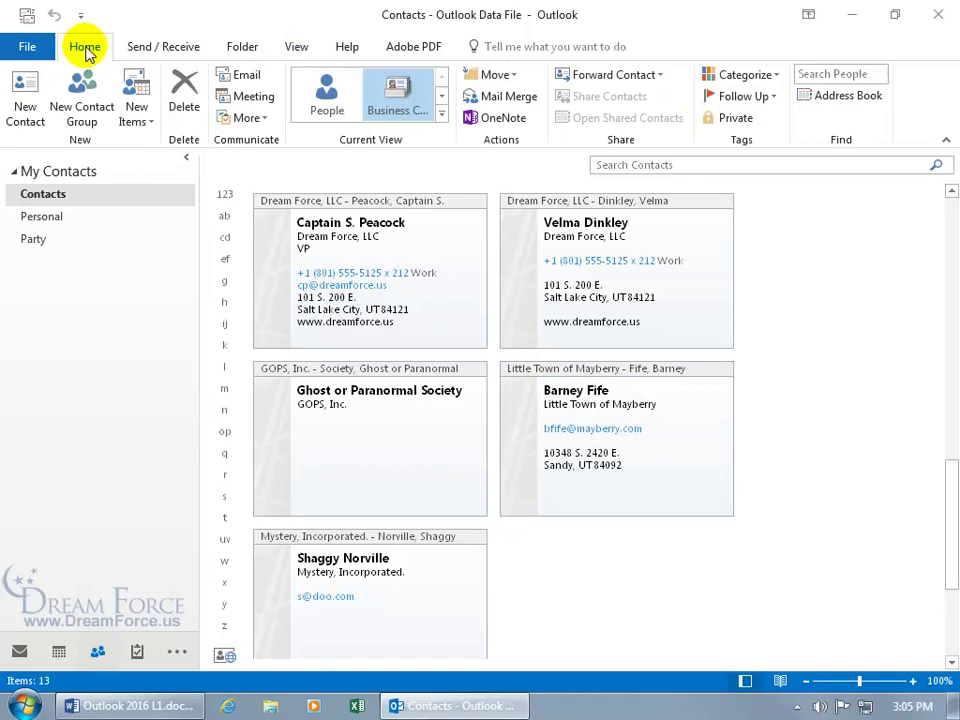
Step: Switch the contacts to the Phone layout via Change View on the View tab
{"action": "left_click", "coordinate": [296, 46]}
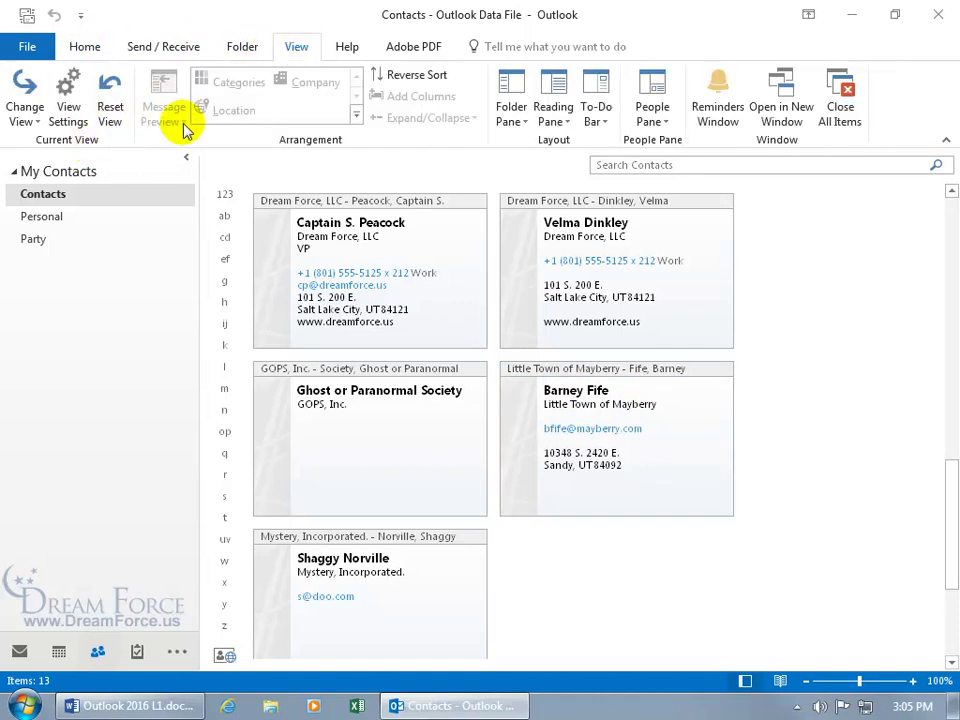
{"action": "left_click", "coordinate": [25, 120]}
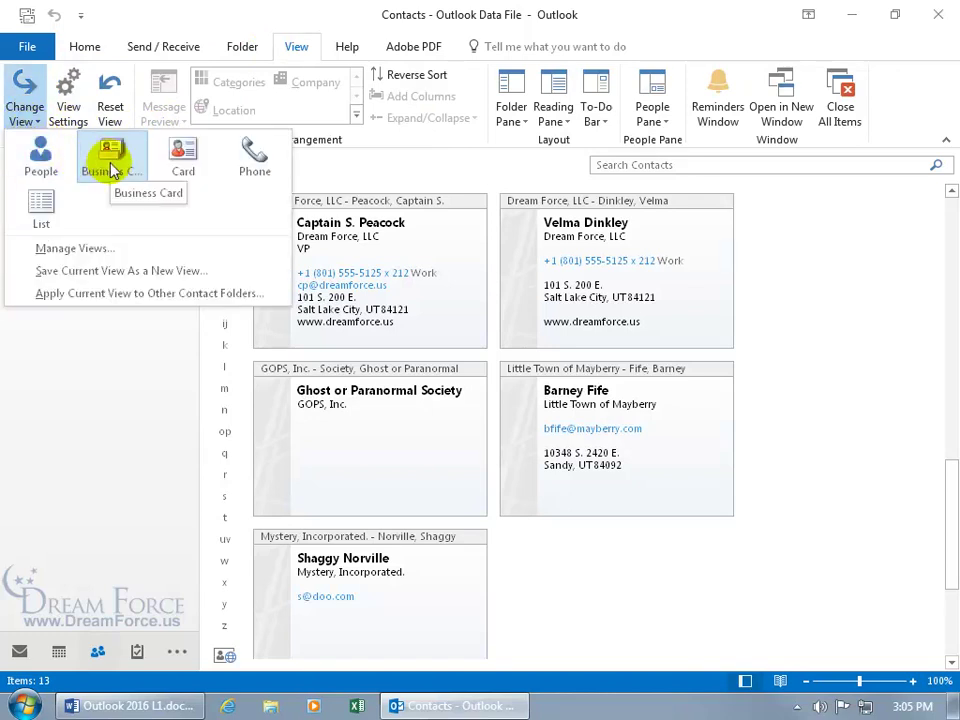
{"action": "left_click", "coordinate": [253, 156]}
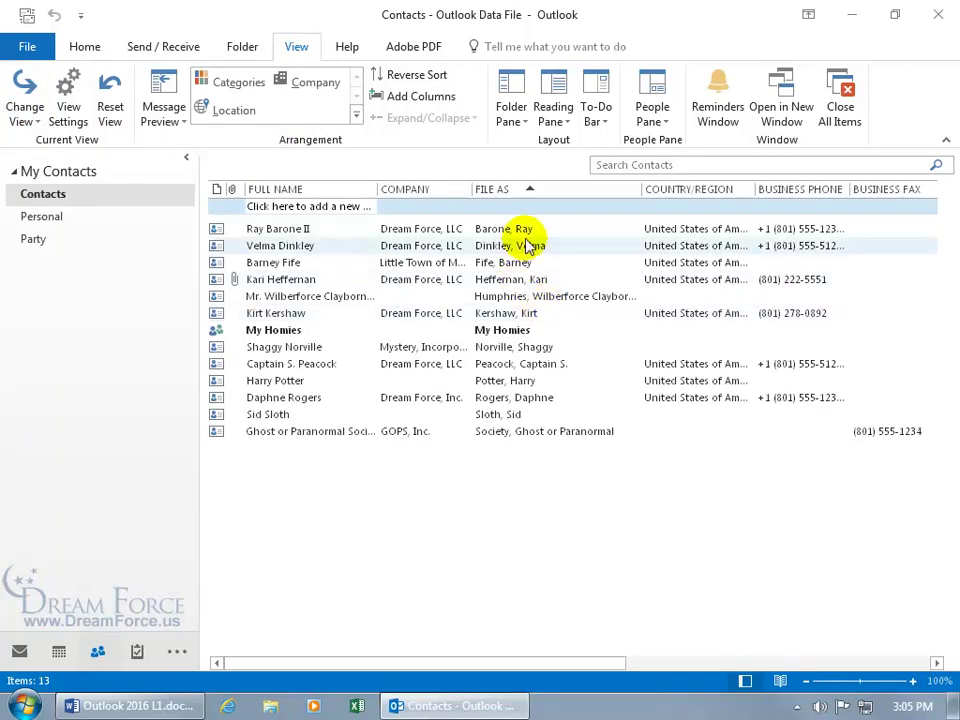
Step: Open the Phone view's Sort settings, currently File As ascending
{"action": "left_click", "coordinate": [68, 110]}
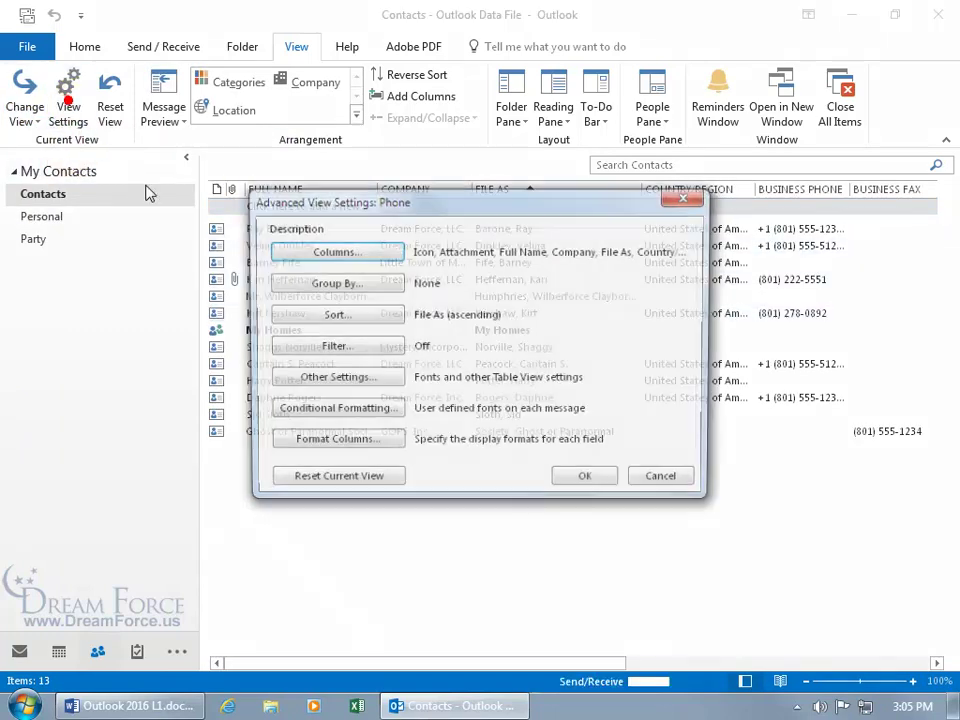
{"action": "left_click", "coordinate": [350, 313]}
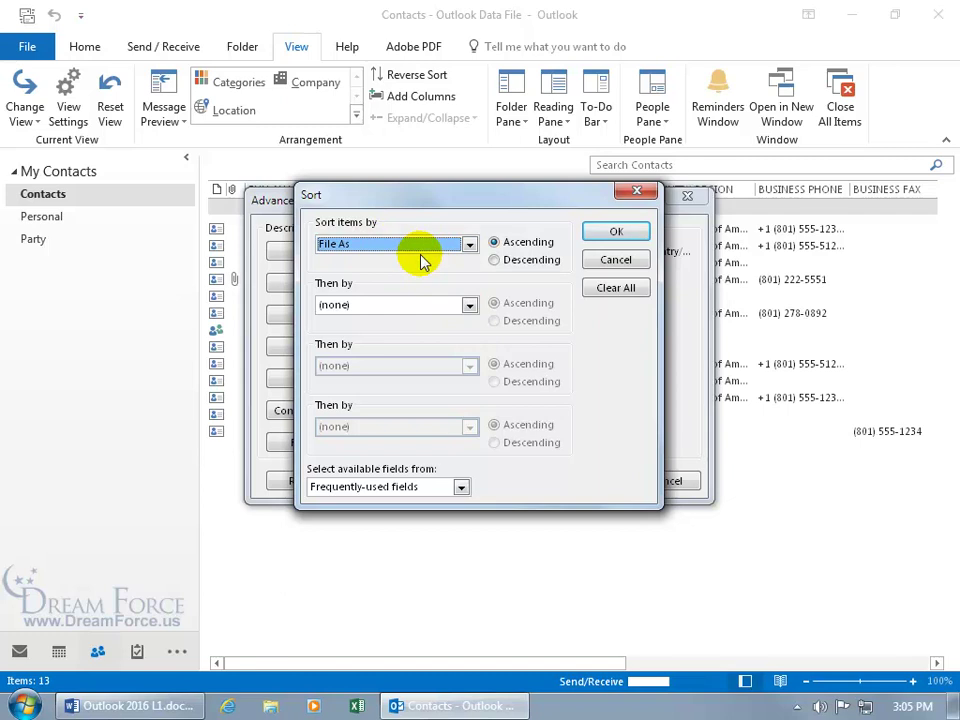
Step: Cancel the Sort and Advanced View Settings dialogs, keeping the File As order
{"action": "left_click", "coordinate": [613, 261]}
{"action": "left_click", "coordinate": [665, 479]}
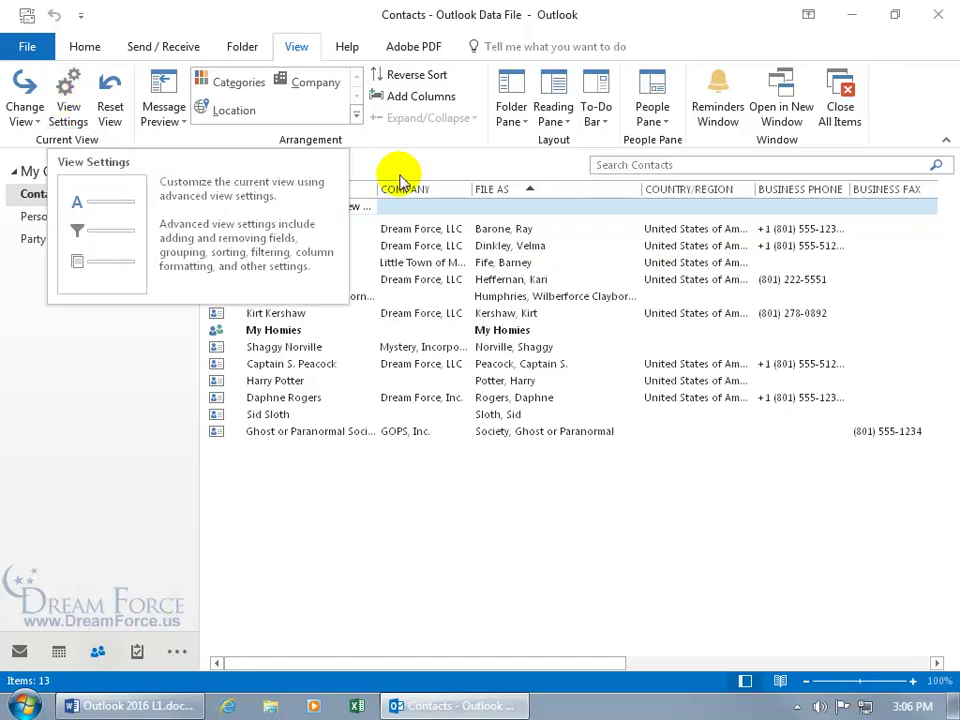
Step: Open the Phone view's View Settings from the COMPANY column header's context menu
{"action": "right_click", "coordinate": [443, 189]}
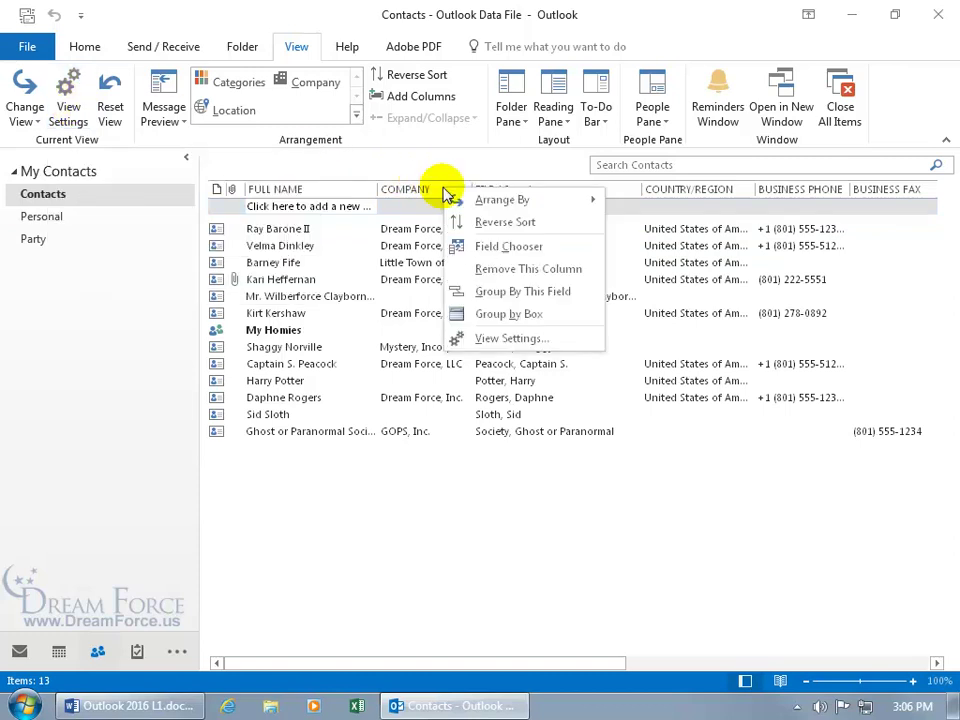
{"action": "left_click", "coordinate": [510, 340]}
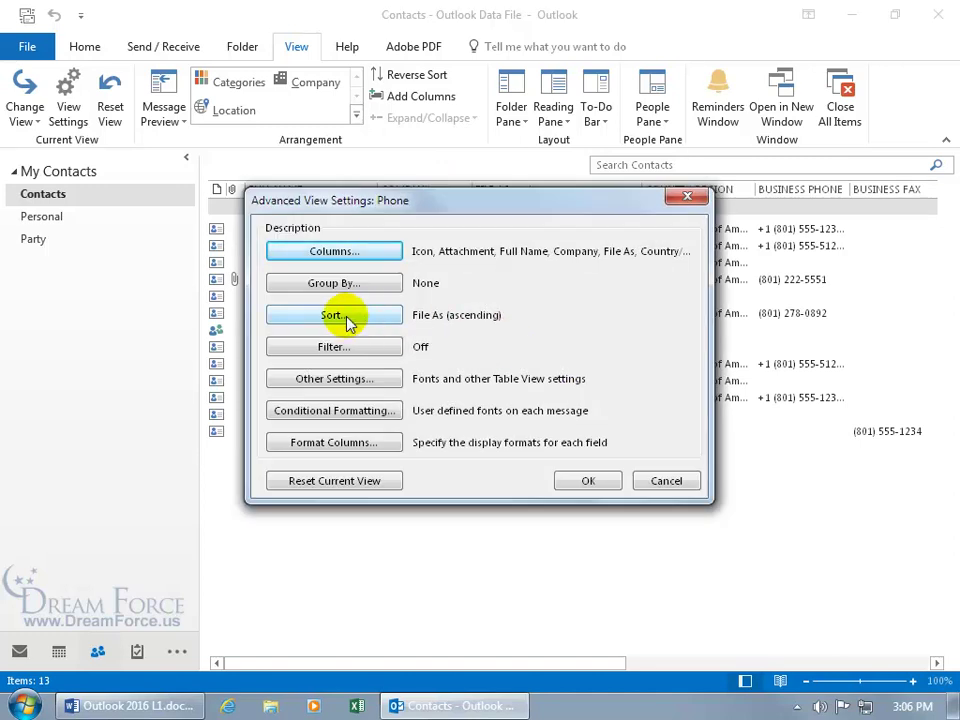
Step: Sort items by Company ascending, then by File As descending, and confirm the Sort dialog
{"action": "left_click", "coordinate": [345, 318]}
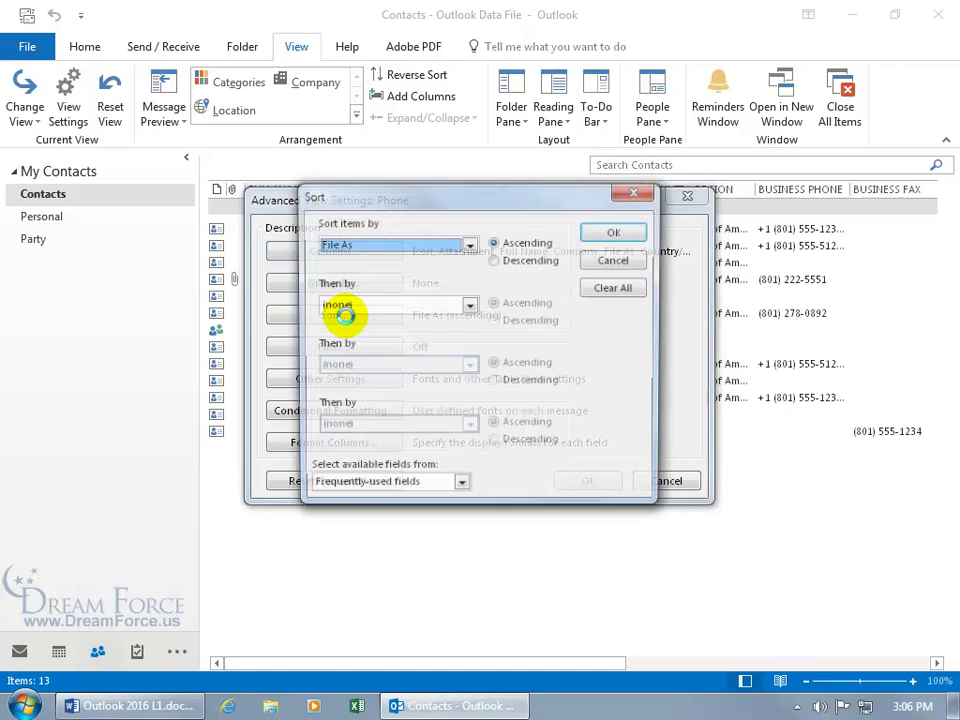
{"action": "left_click", "coordinate": [470, 245]}
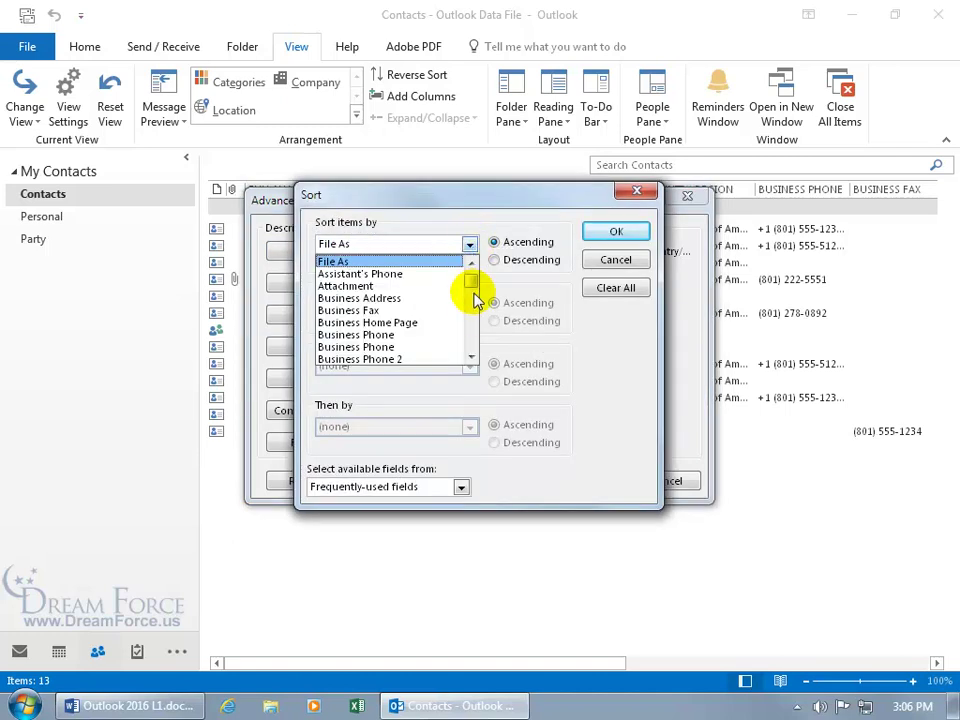
{"action": "left_click", "coordinate": [472, 355]}
{"action": "left_click", "coordinate": [475, 358]}
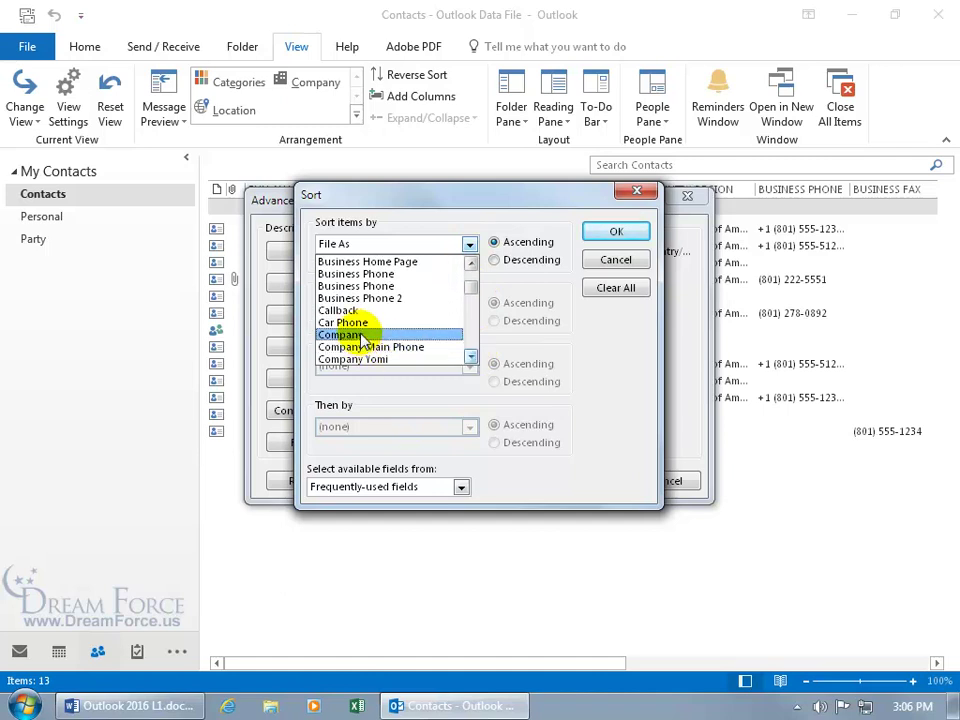
{"action": "left_click", "coordinate": [362, 336]}
{"action": "left_click", "coordinate": [469, 304]}
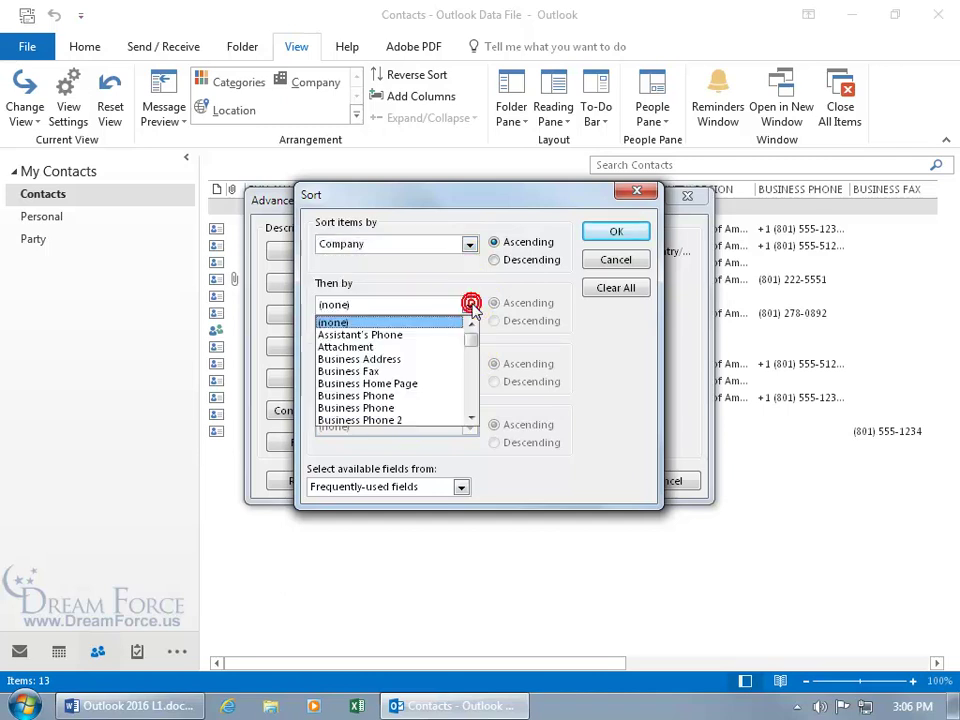
{"action": "left_click_drag", "start_coordinate": [473, 344], "coordinate": [463, 366]}
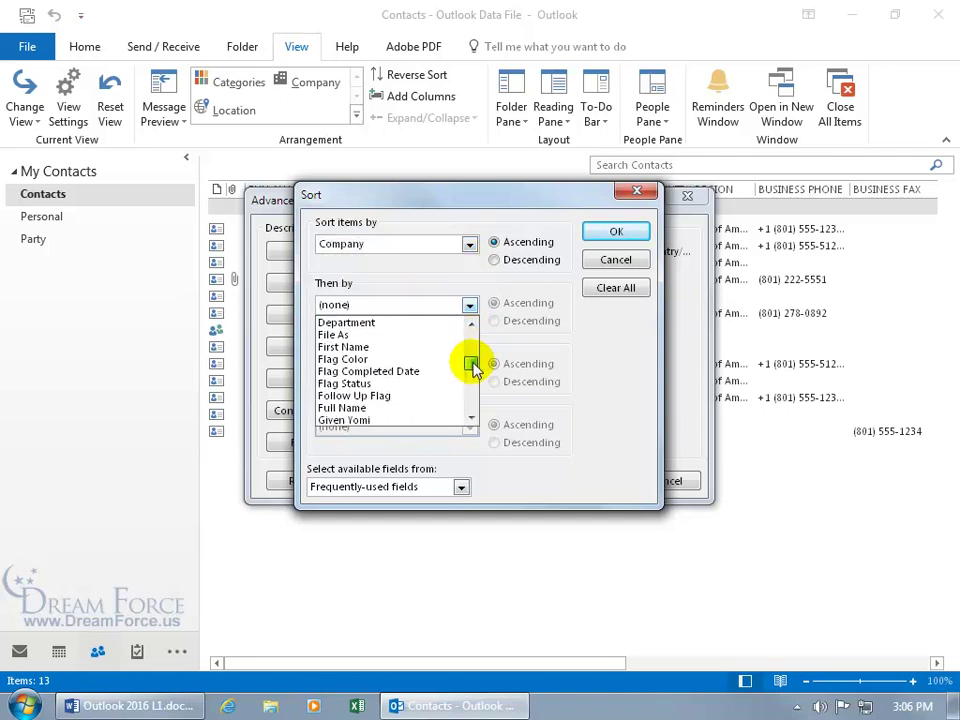
{"action": "left_click", "coordinate": [372, 337]}
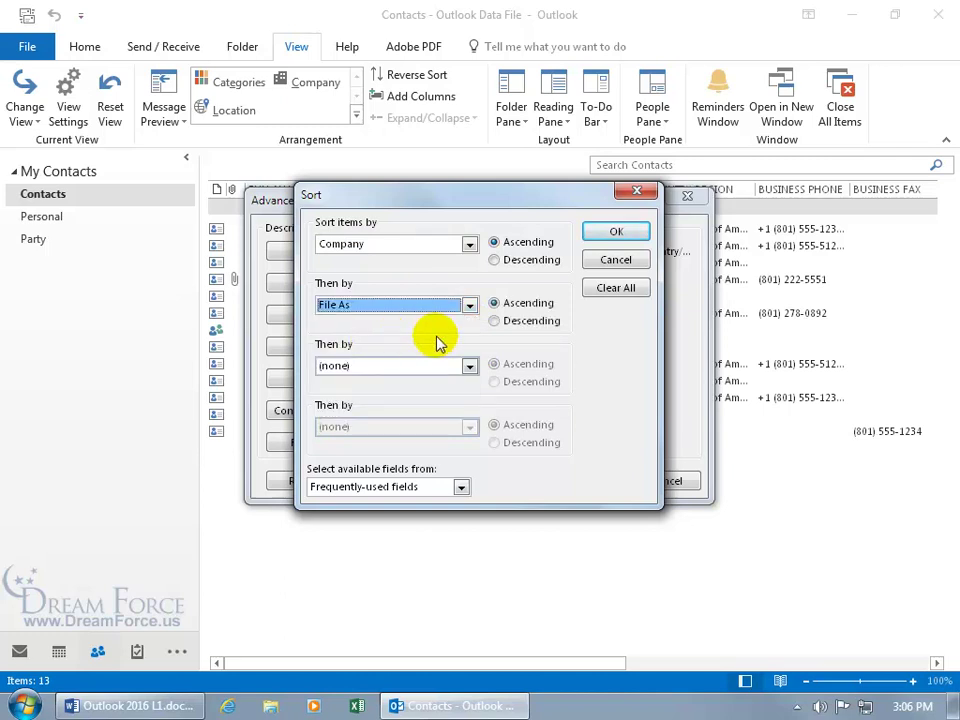
{"action": "left_click", "coordinate": [493, 321]}
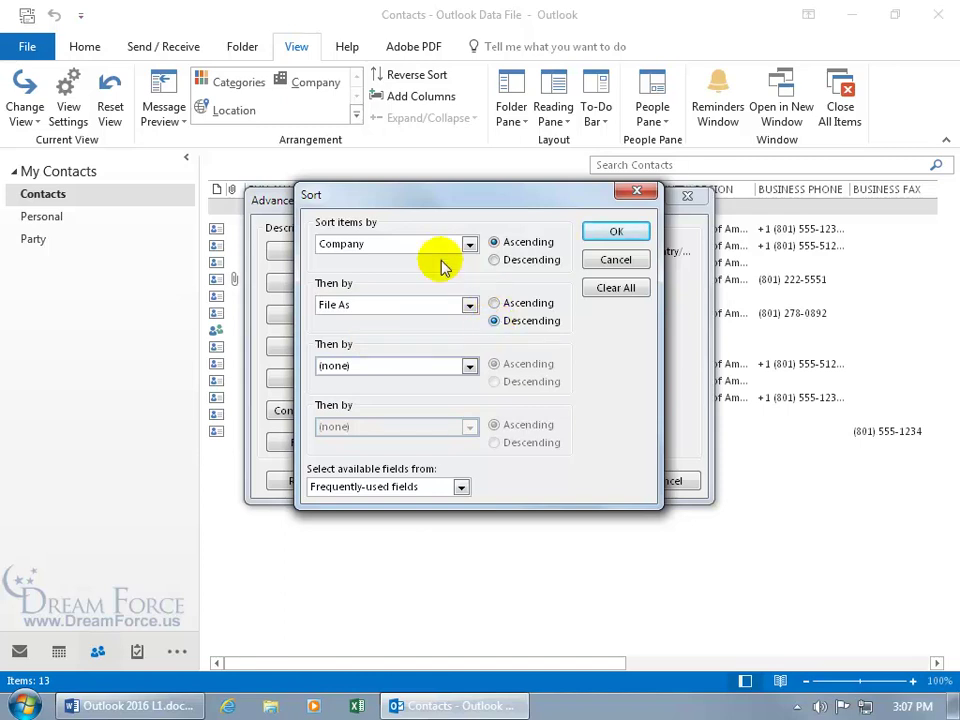
{"action": "left_click", "coordinate": [616, 231]}
Step: Apply the new sort by closing Advanced View Settings, then re-sort by the FILE AS column
{"action": "left_click", "coordinate": [591, 484]}
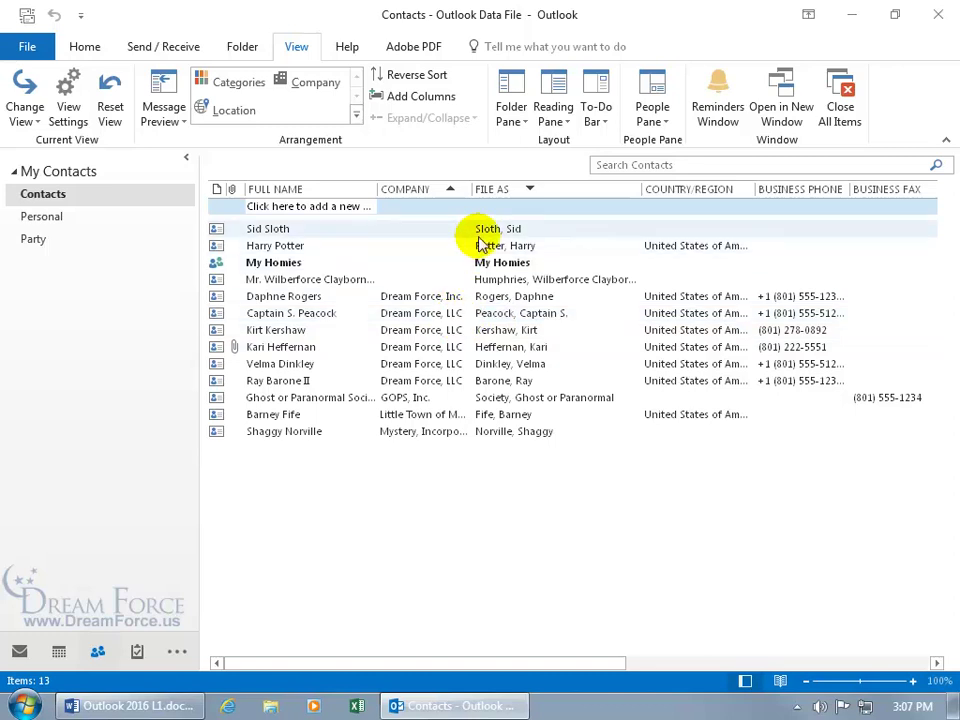
{"action": "left_click", "coordinate": [541, 191]}
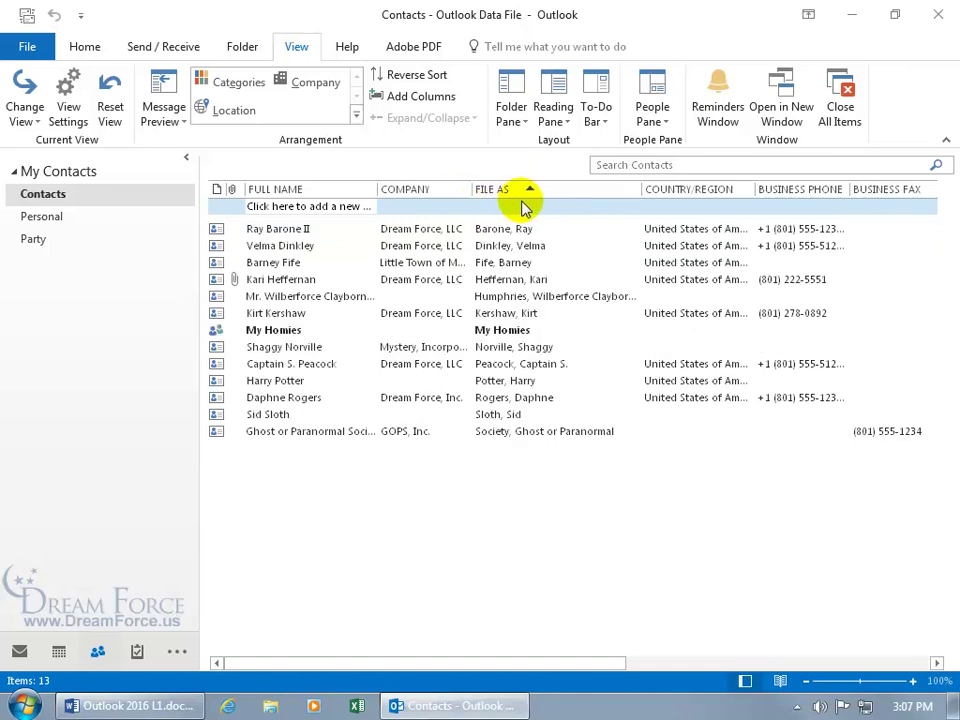